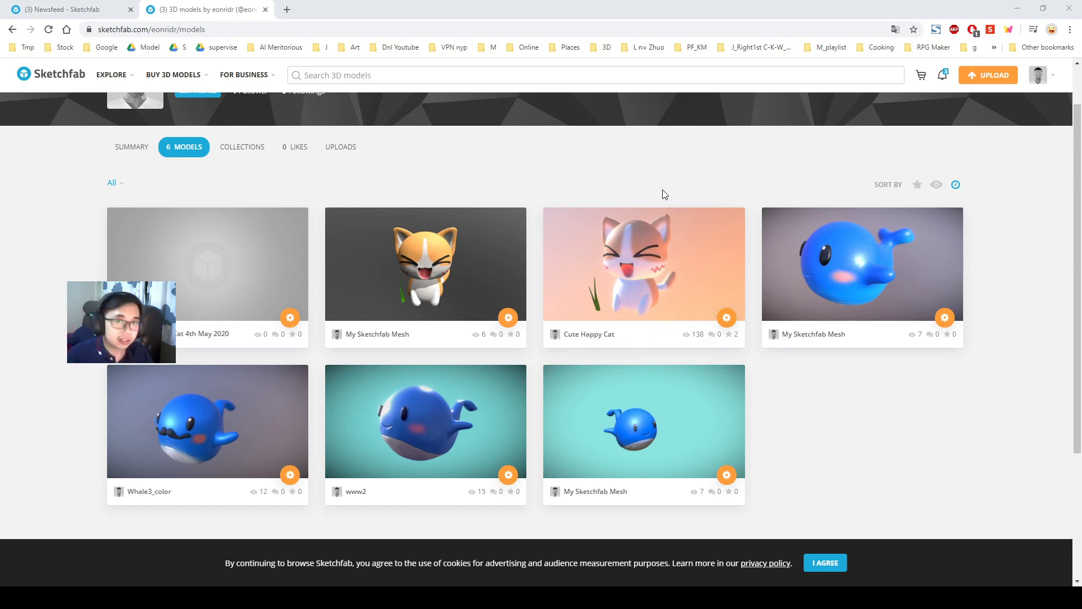
Open the Cute Cat 4th May 2020 draft model from the model list and enter its 3D settings editor.
scroll(285, 306, "up", 1)
left_click(213, 321)
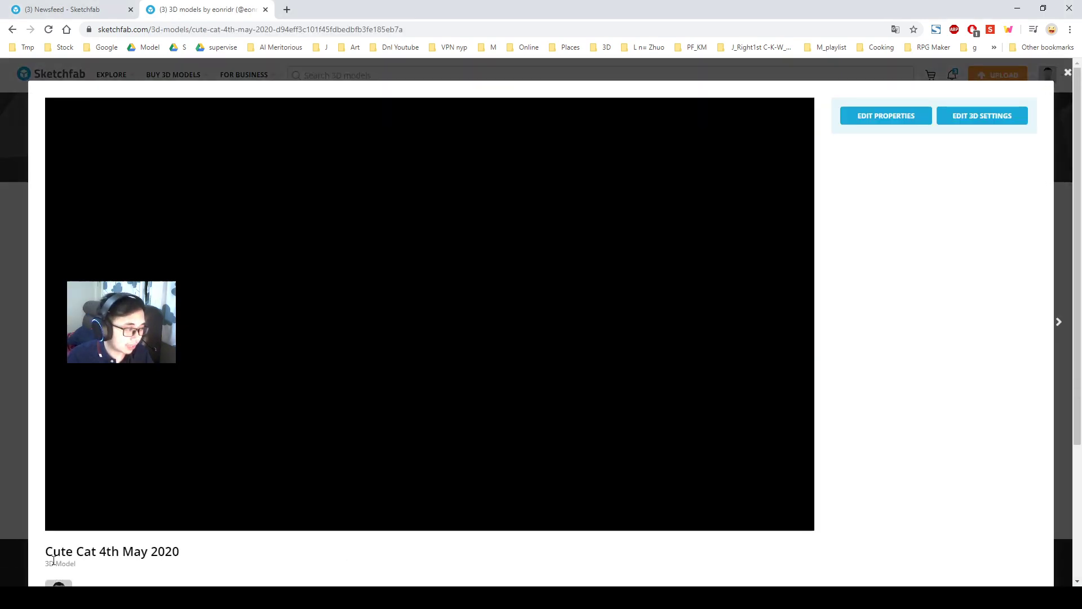
left_click_drag(53, 556, 214, 547)
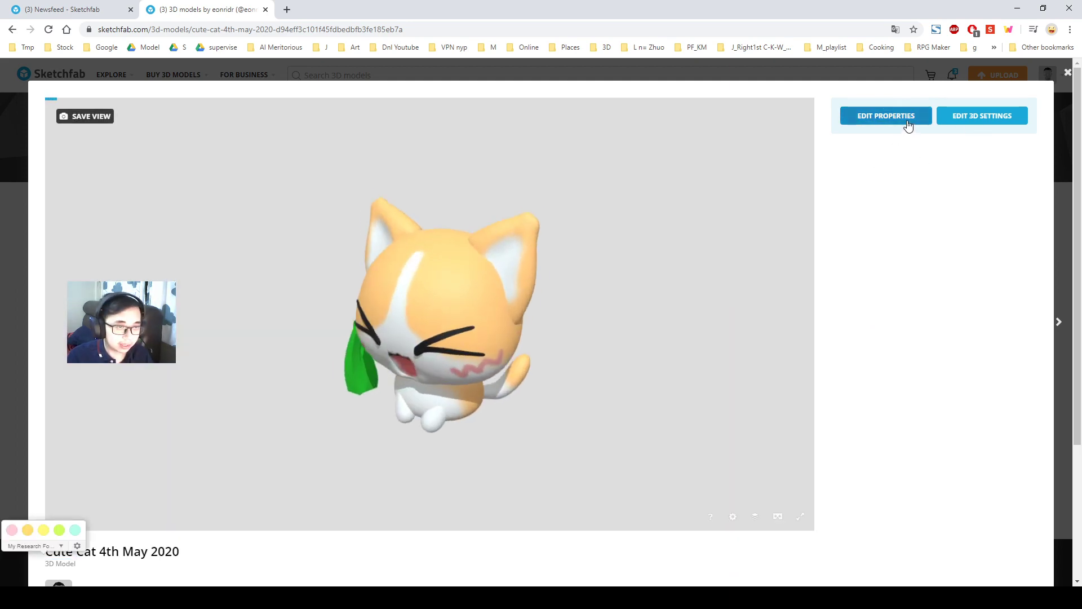
left_click(908, 118)
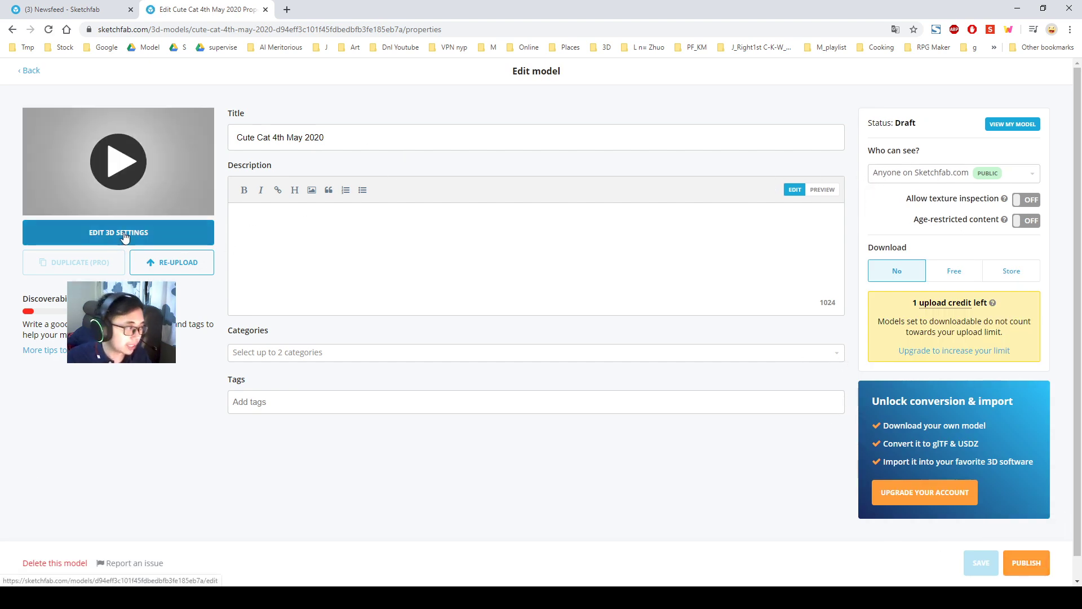
left_click(13, 30)
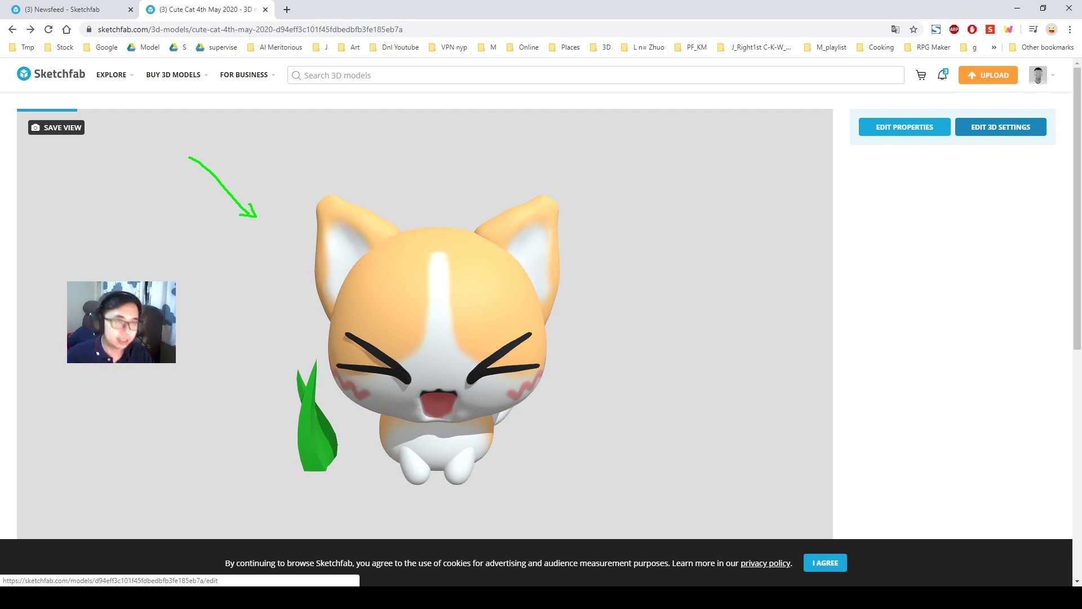
left_click(1004, 134)
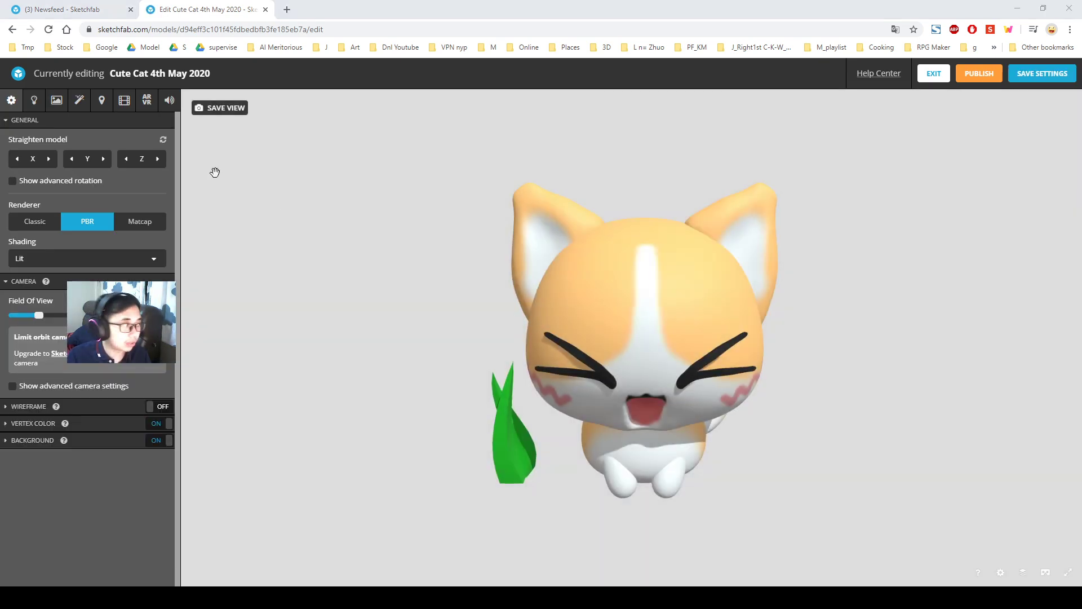
Set the model's lighting environment to Footprint Court.
left_click(31, 107)
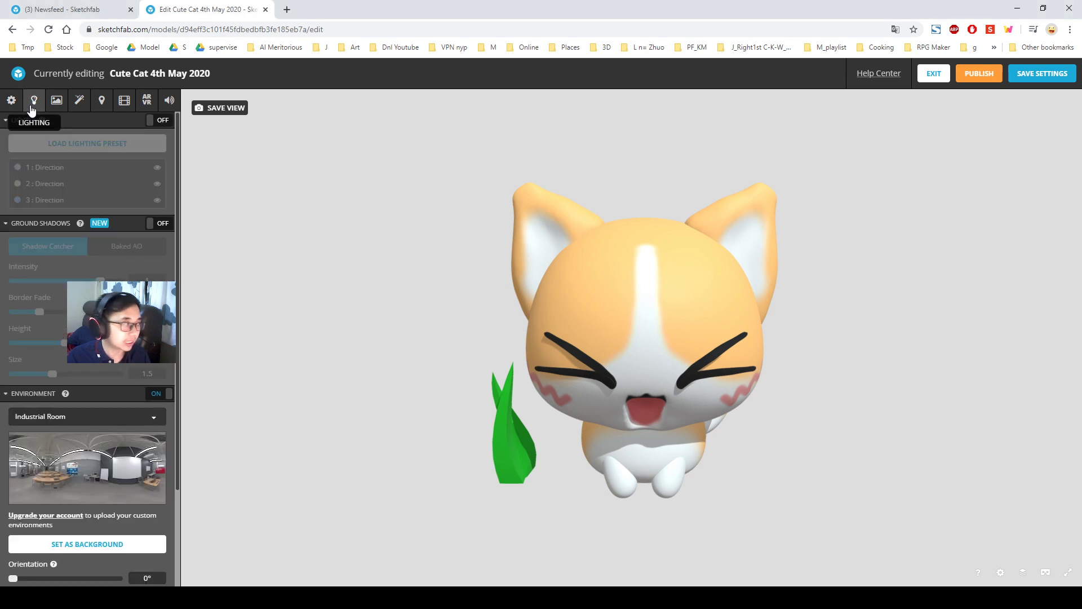
left_click(52, 223)
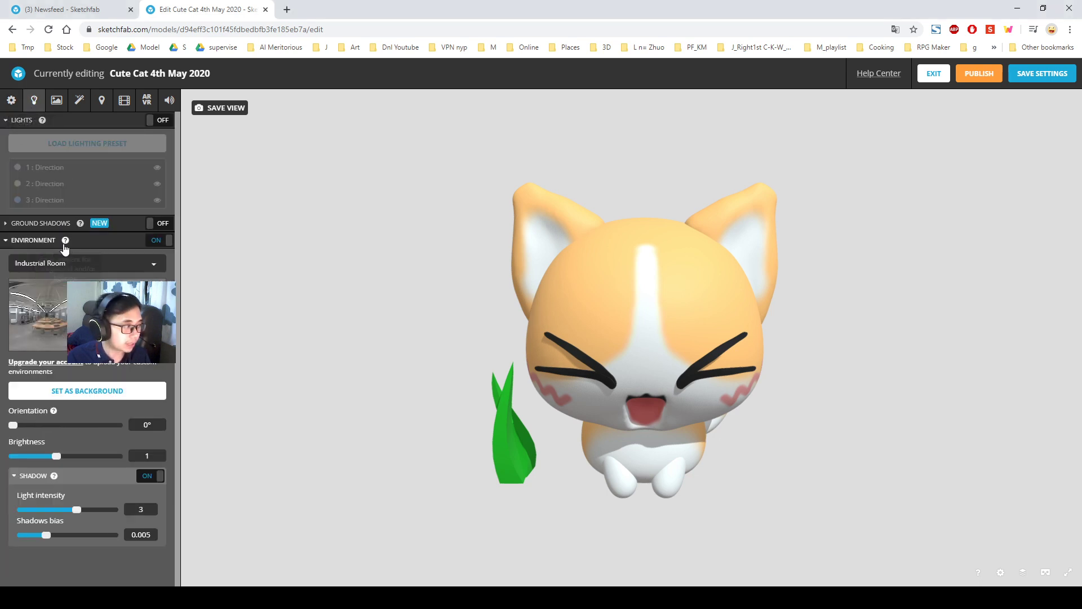
left_click(118, 263)
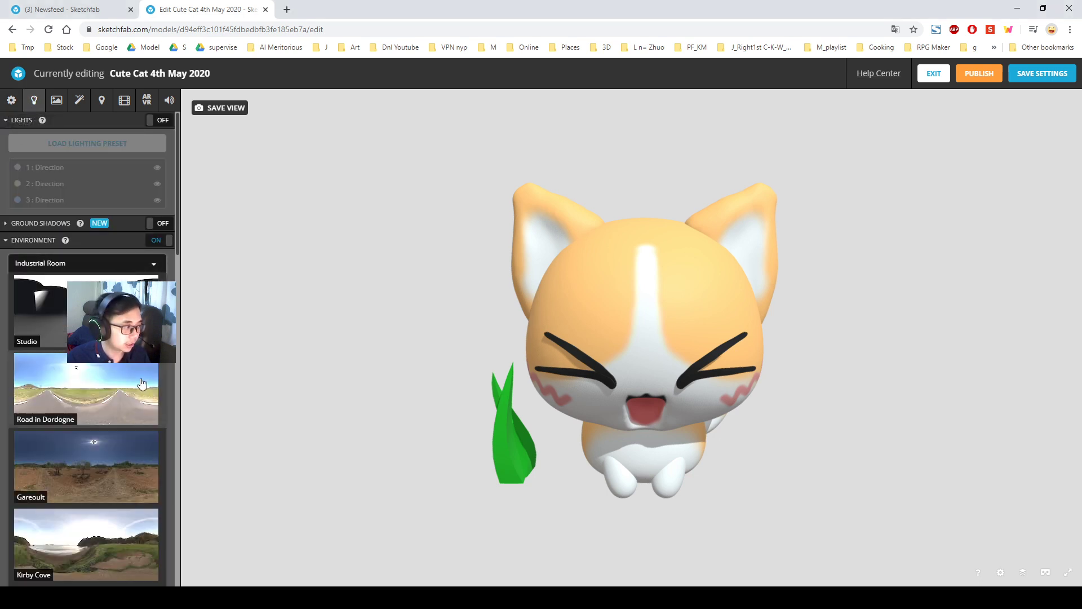
scroll(130, 366, "down", 8)
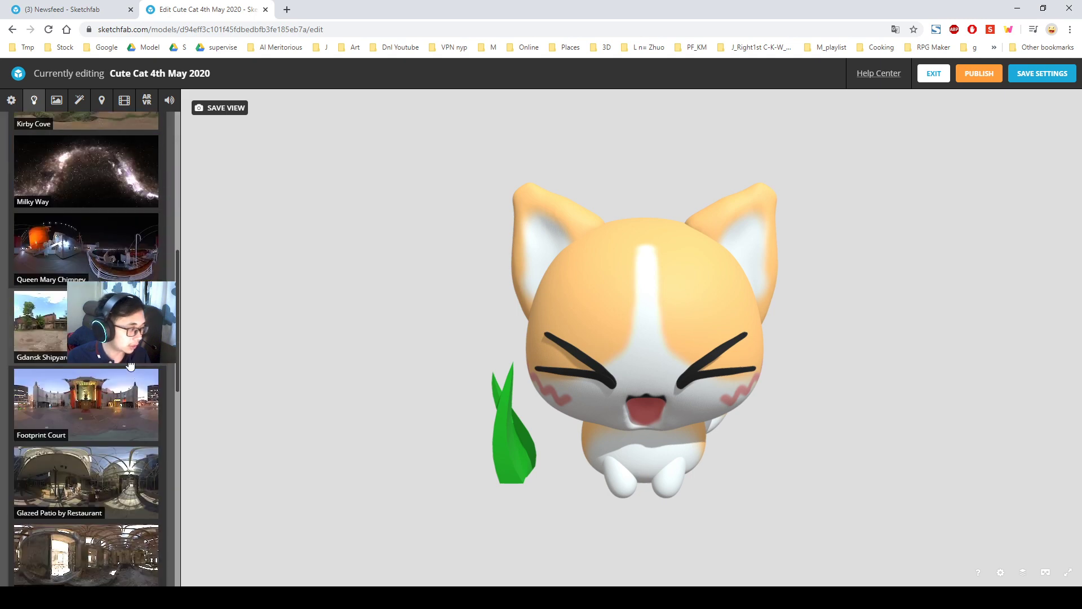
scroll(114, 365, "down", 3)
left_click(101, 254)
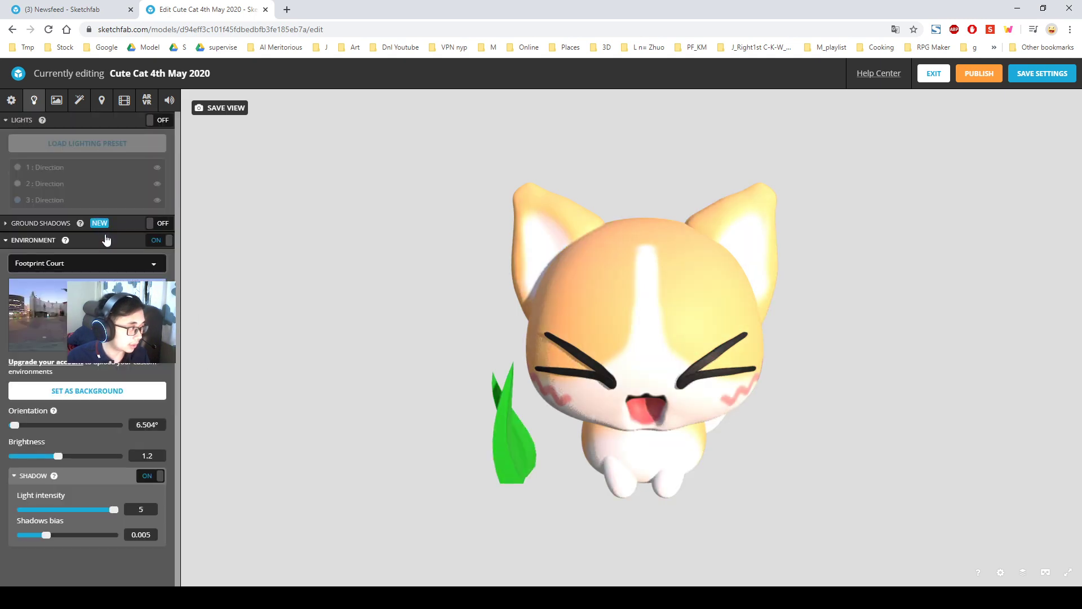
Change the lighting environment to Pine Tree Arch.
left_click(120, 265)
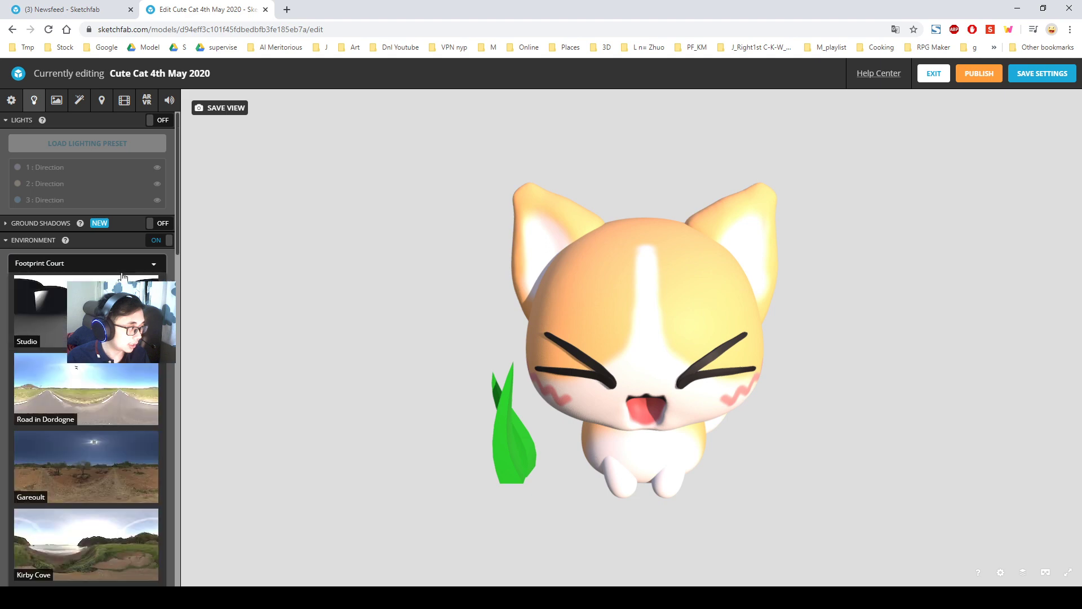
scroll(121, 332, "down", 8)
scroll(87, 350, "down", 6)
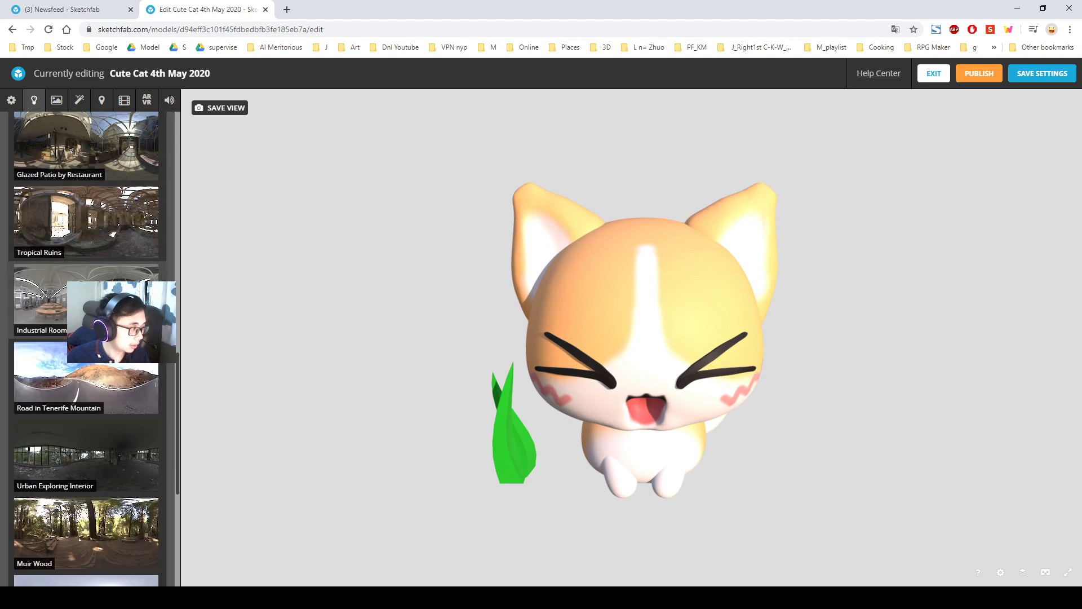
scroll(121, 459, "down", 2)
scroll(109, 430, "down", 3)
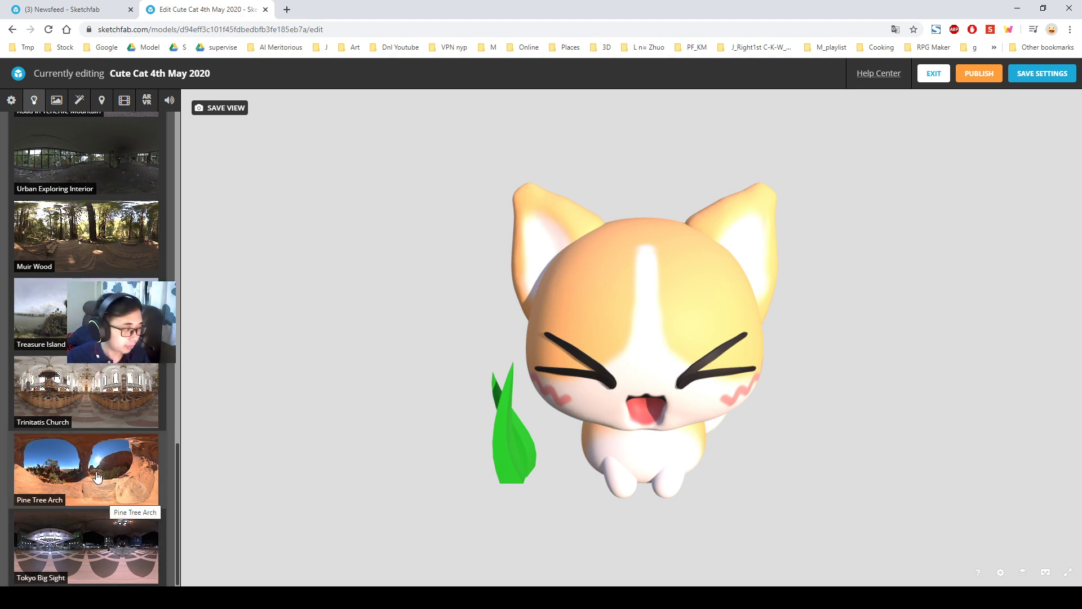
left_click(96, 476)
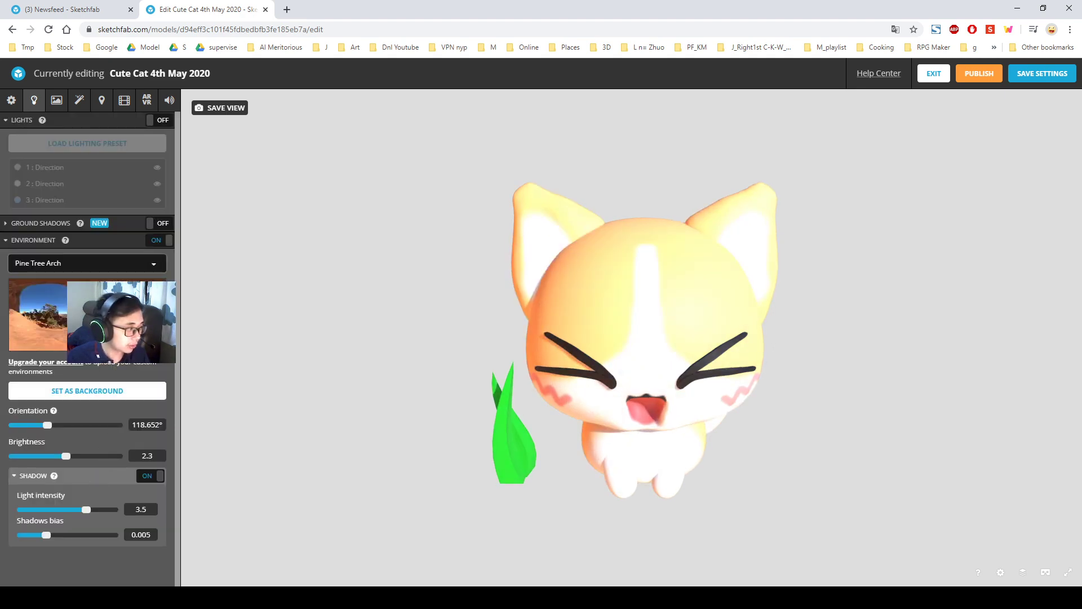
Adjust the environment to orientation about 199°, brightness about 0.85, shadow light intensity 2.9 and shadows bias 0.0027.
left_click_drag(67, 455, 62, 427)
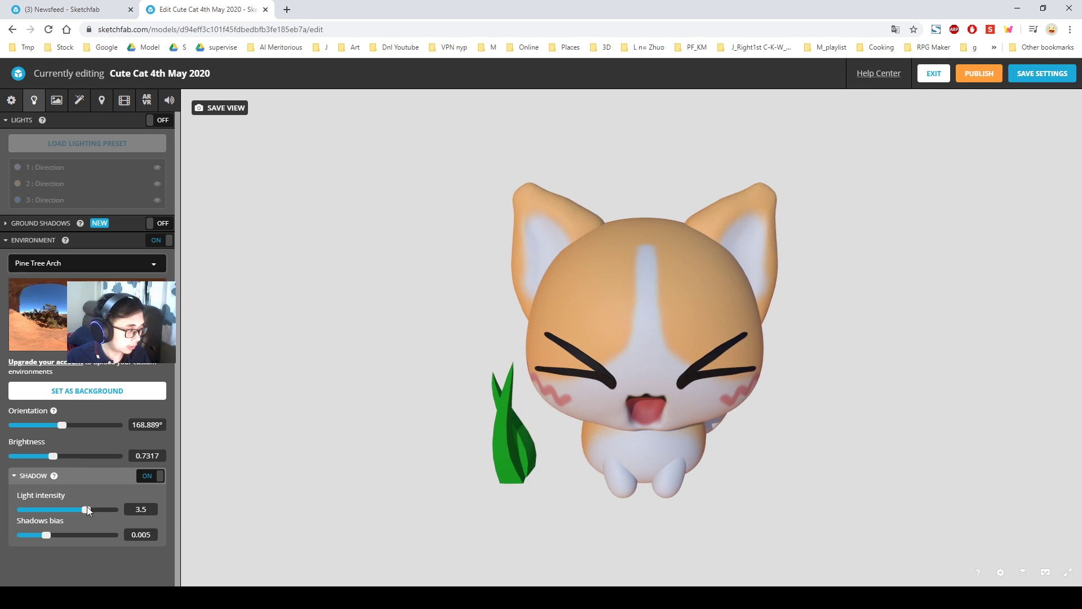
left_click_drag(86, 509, 42, 536)
left_click_drag(53, 455, 70, 425)
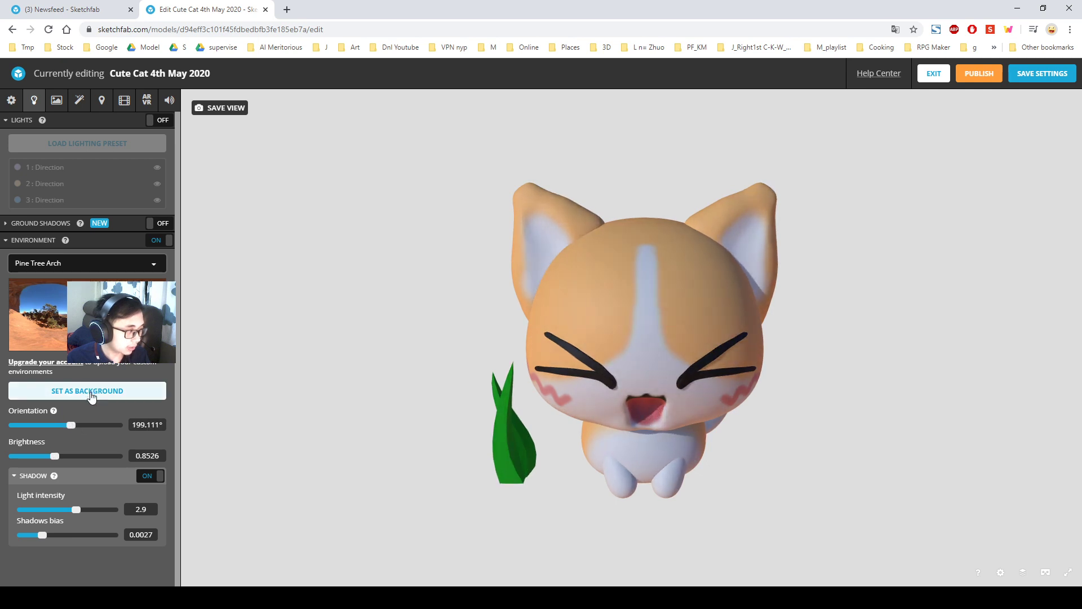
Use the Pine Tree Arch environment as the scene background and set its brightness to about 1.37.
left_click(90, 392)
left_click_drag(435, 350, 440, 329)
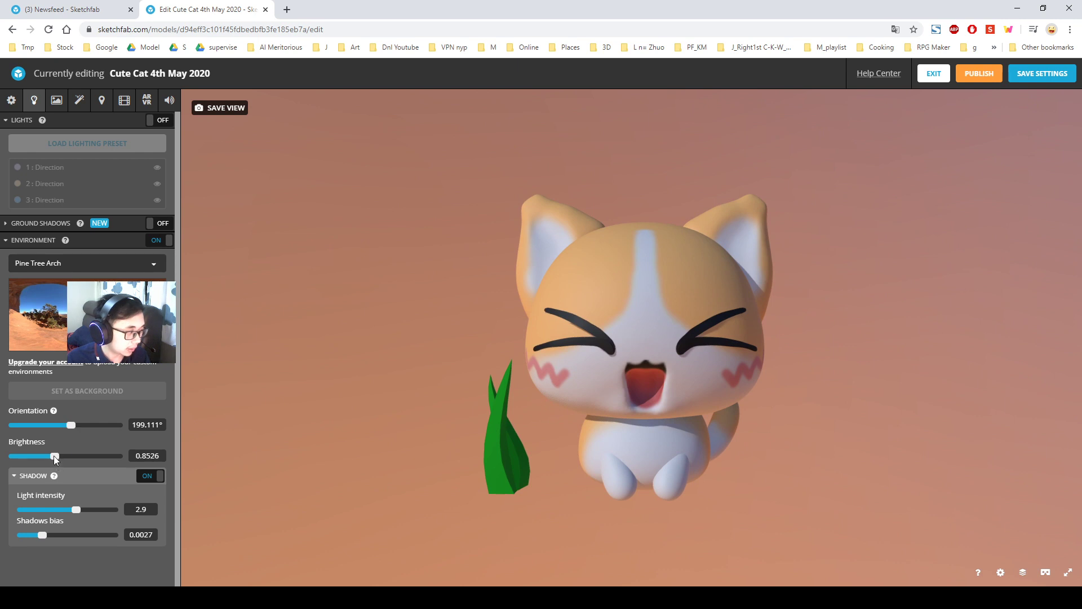
left_click_drag(55, 456, 60, 458)
left_click_drag(393, 359, 347, 384)
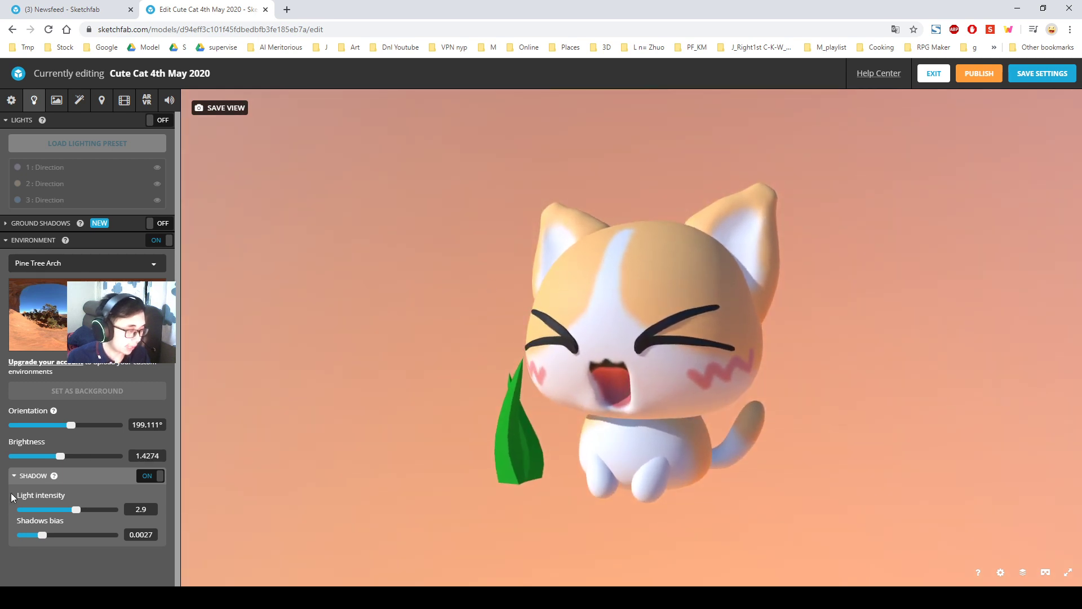
left_click_drag(60, 456, 60, 455)
left_click_drag(592, 415, 600, 270)
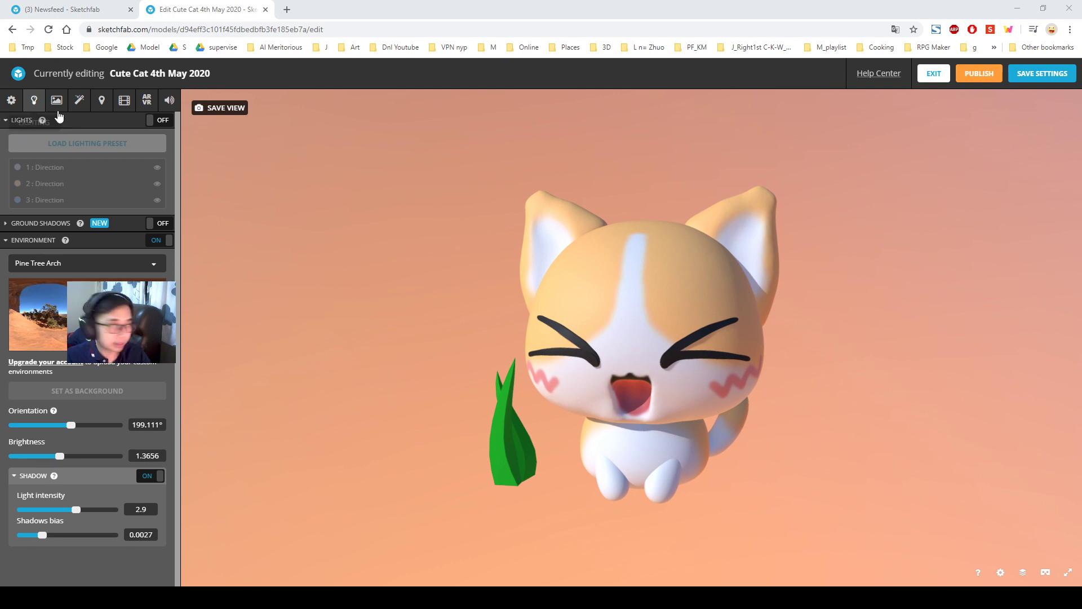
Select the cat's ear material, material_5, in the material settings and try out its base color intensity.
left_click(54, 102)
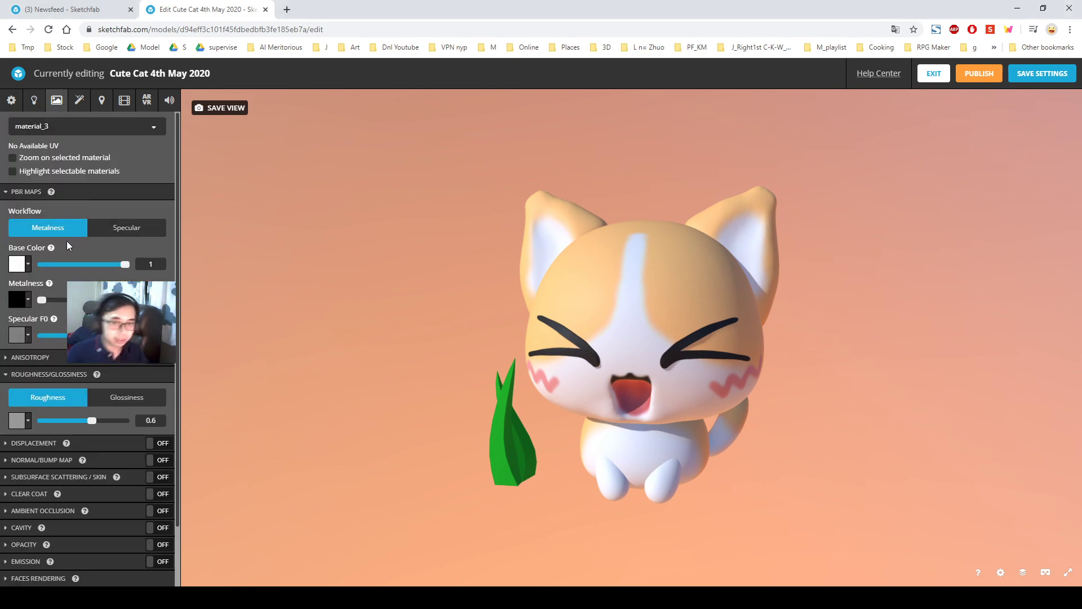
mouse_move(124, 265)
left_mouse_down()
mouse_move(30, 262)
mouse_move(124, 264)
left_mouse_up()
left_click(115, 127)
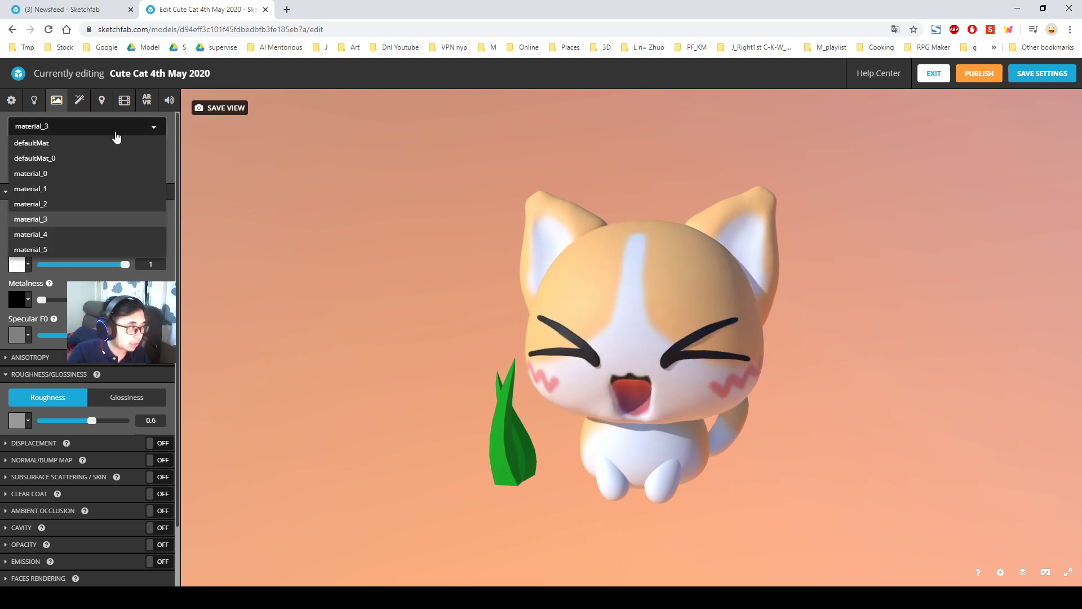
left_click(553, 217)
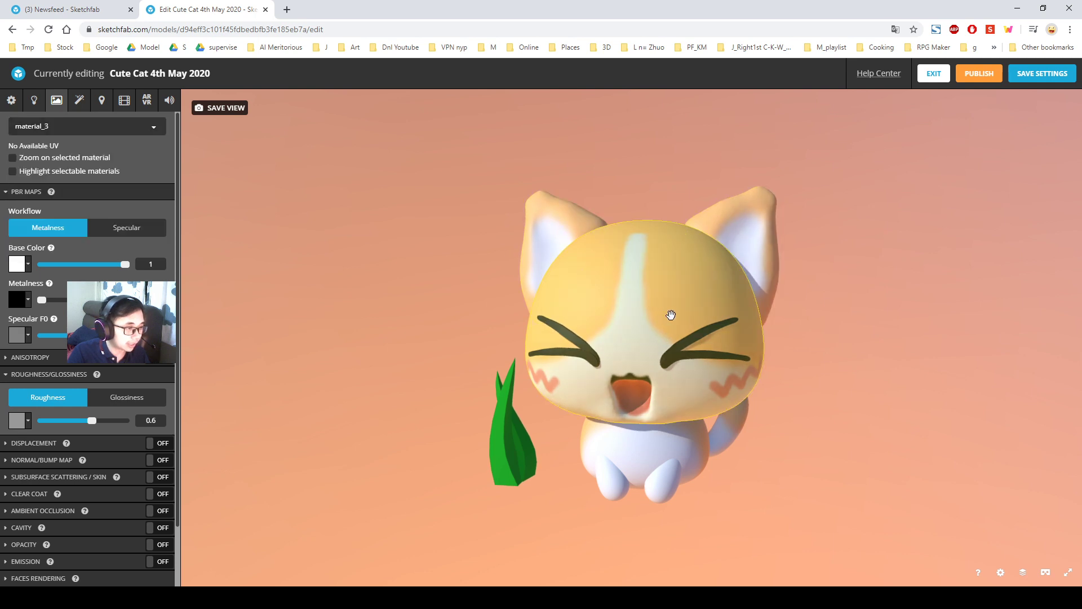
left_click(76, 132)
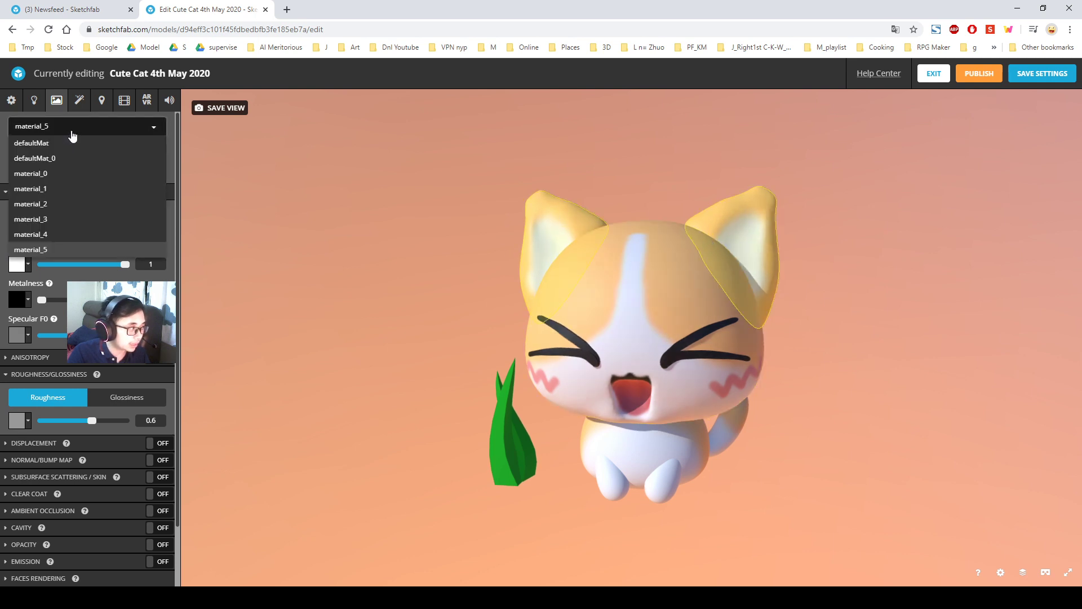
left_click(78, 130)
left_click_drag(124, 264, 273, 261)
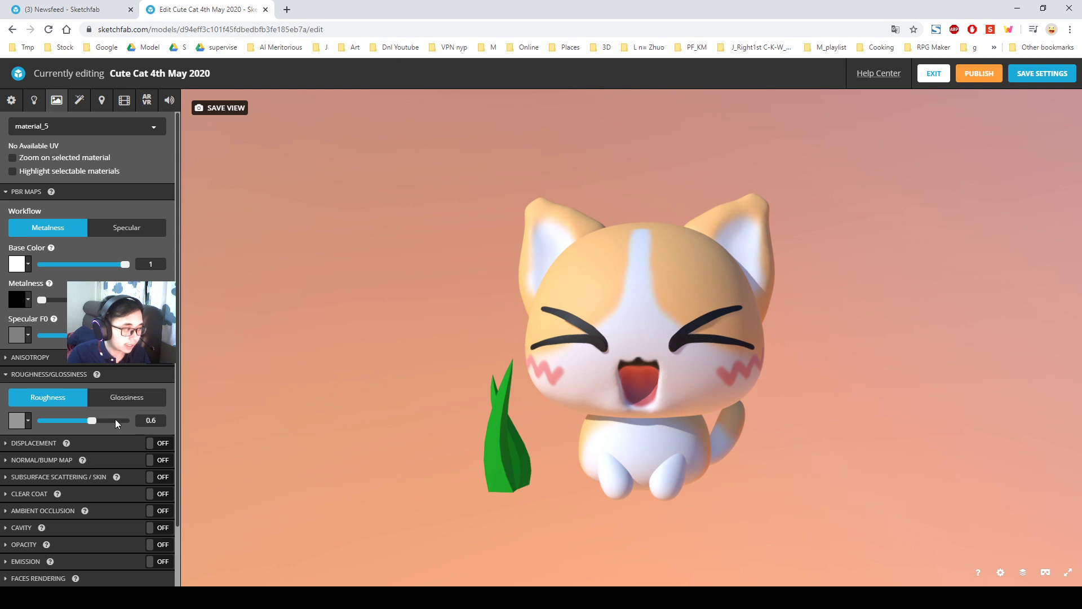
Set the ear material's roughness to about 0.604 and compare the Roughness and Glossiness modes.
mouse_move(94, 419)
left_mouse_down()
mouse_move(124, 420)
mouse_move(45, 427)
mouse_move(86, 429)
left_mouse_up()
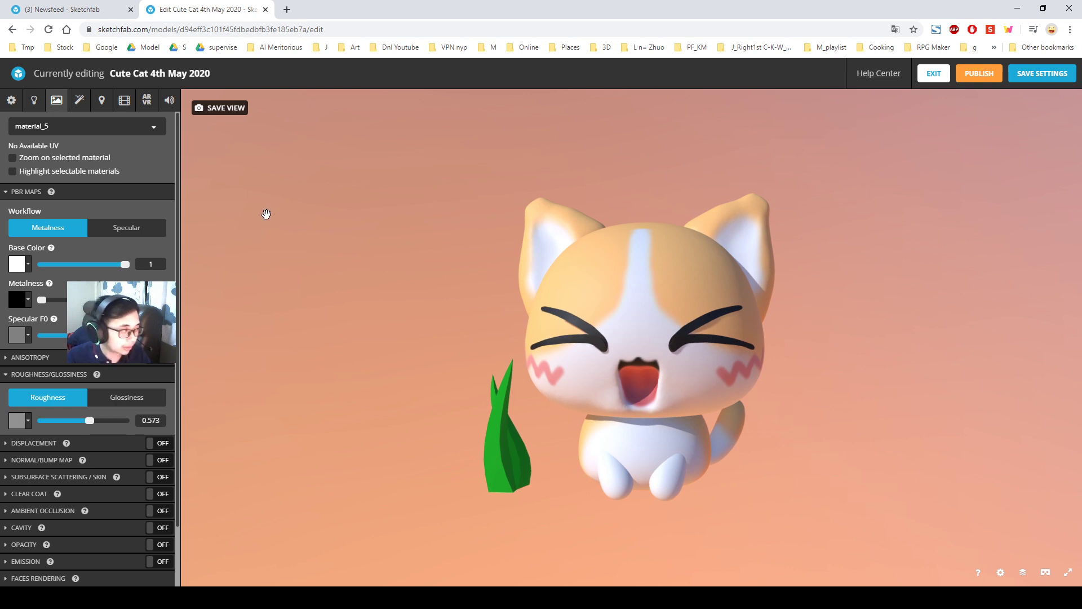
left_click(645, 343)
left_click(547, 215)
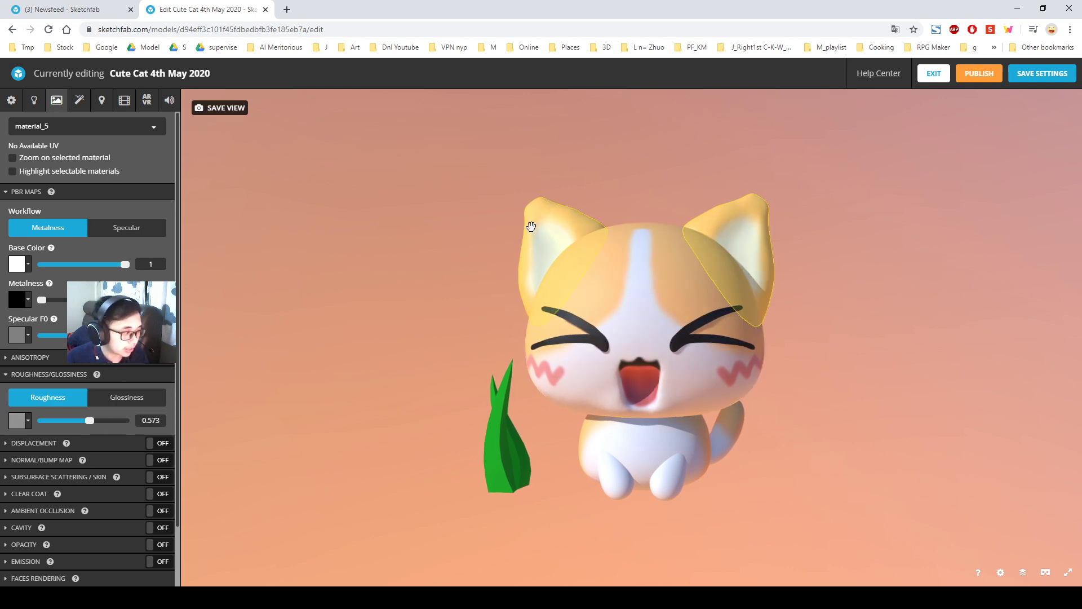
left_click_drag(90, 423, 93, 421)
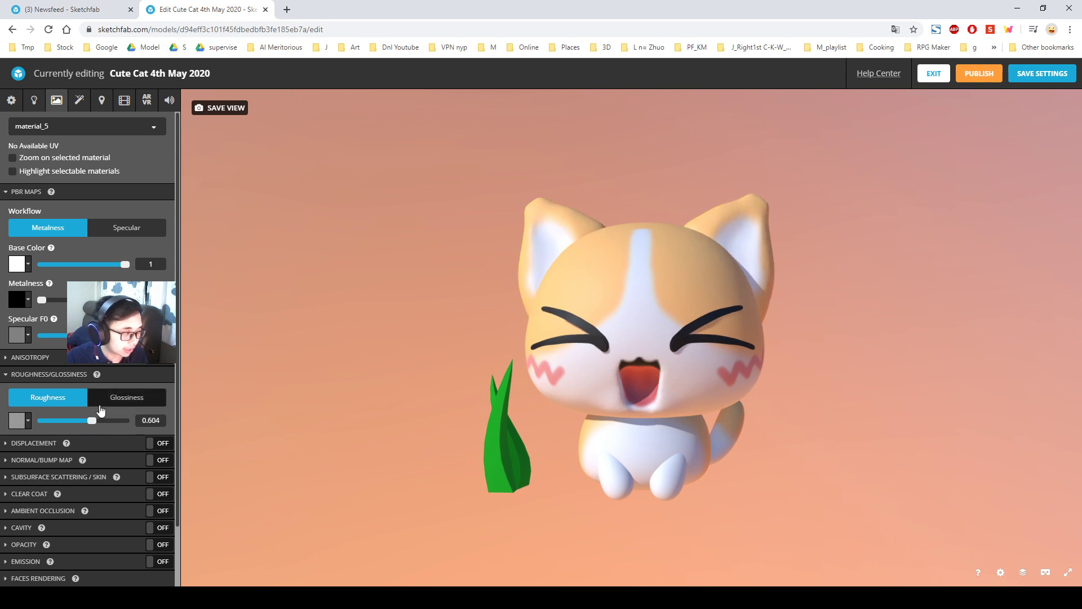
left_click(96, 403)
left_click(69, 400)
left_click(127, 397)
left_click(65, 402)
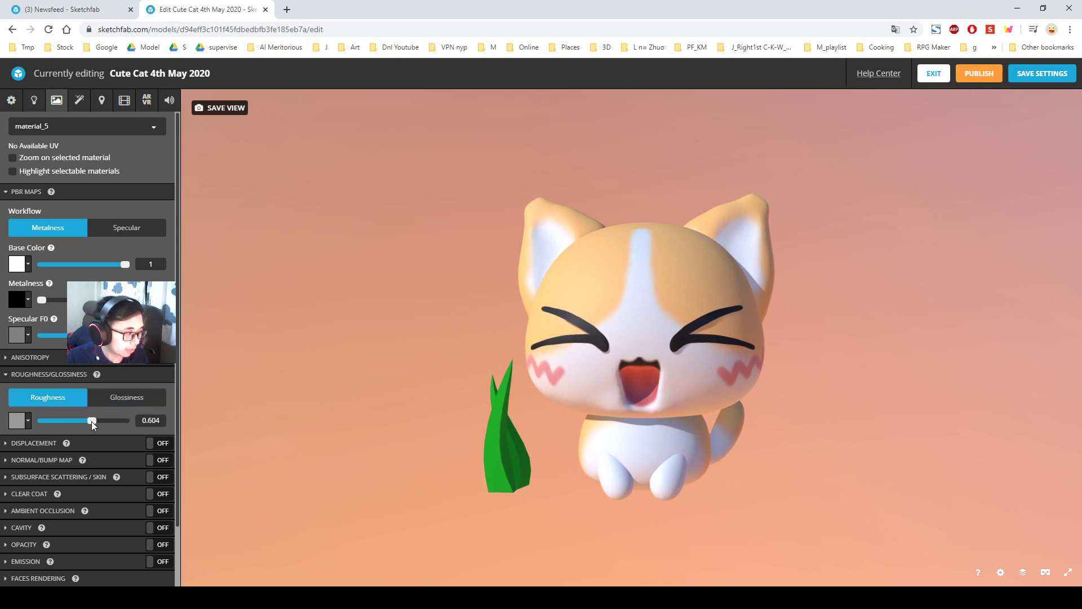
Try the ear material's roughness at 1 and at lower values to compare the surface look.
left_click_drag(92, 421, 133, 425)
left_click(148, 422)
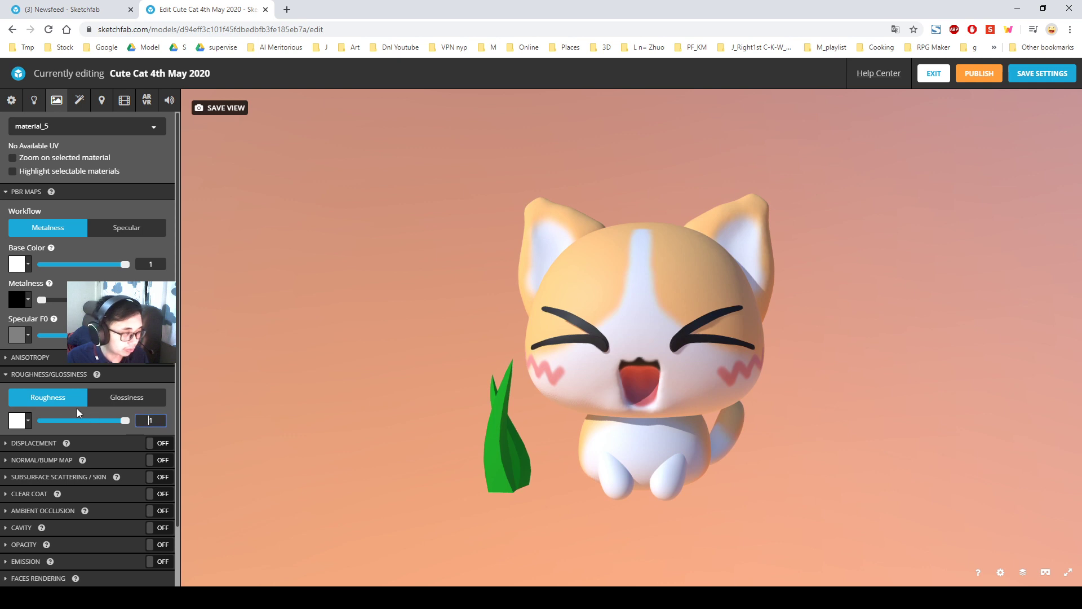
double_click(145, 422)
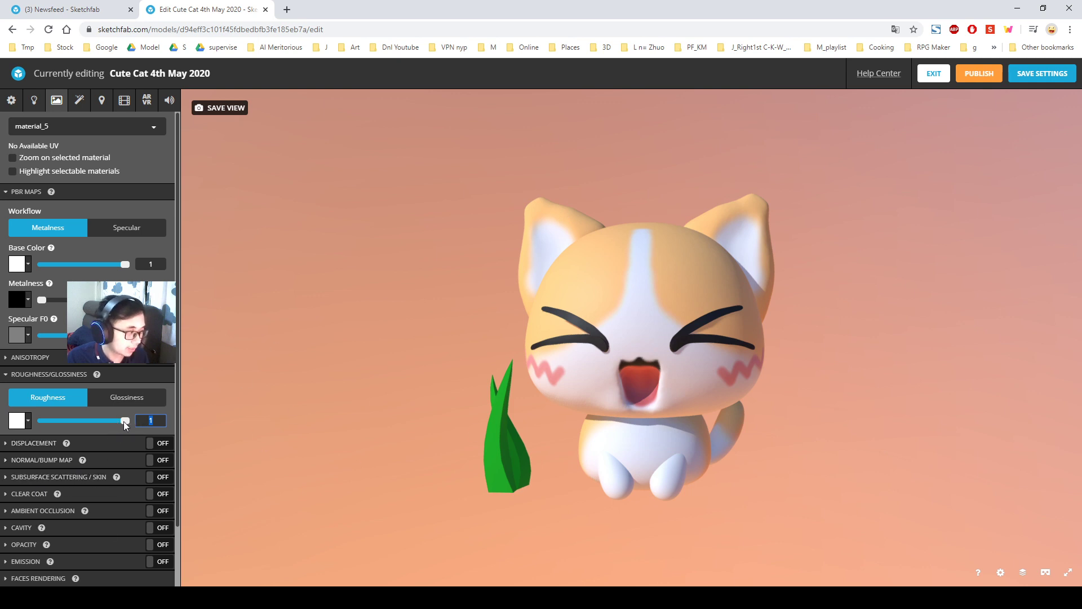
left_click_drag(501, 252, 516, 266)
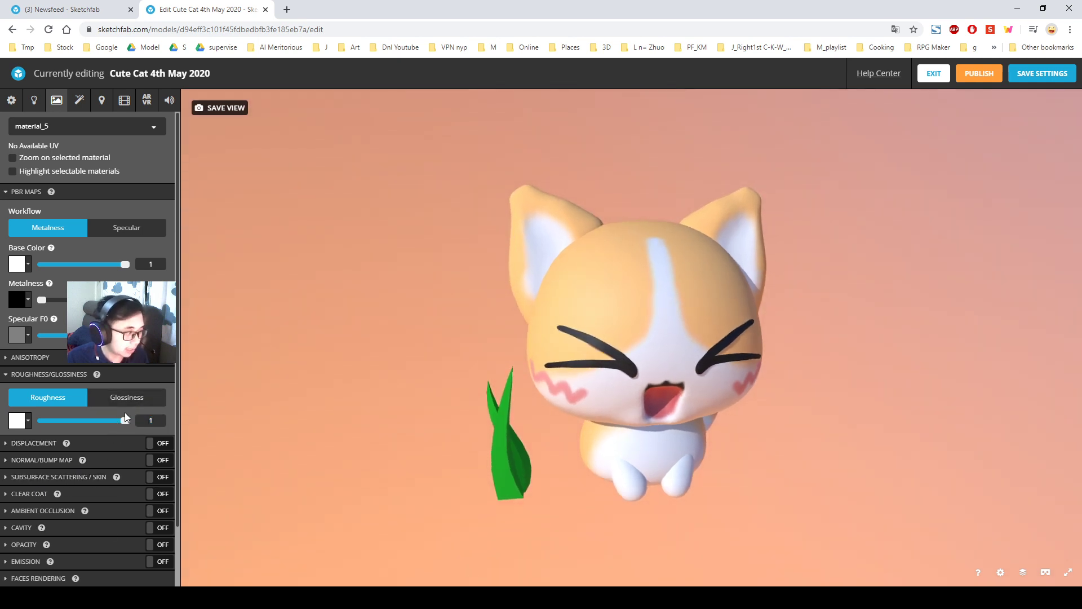
left_click_drag(124, 420, 39, 421)
Switch the ear material to Glossiness and raise it to 1, inspecting the ear up close.
left_click_drag(415, 268, 529, 283)
scroll(525, 208, "up", 5)
left_click(107, 405)
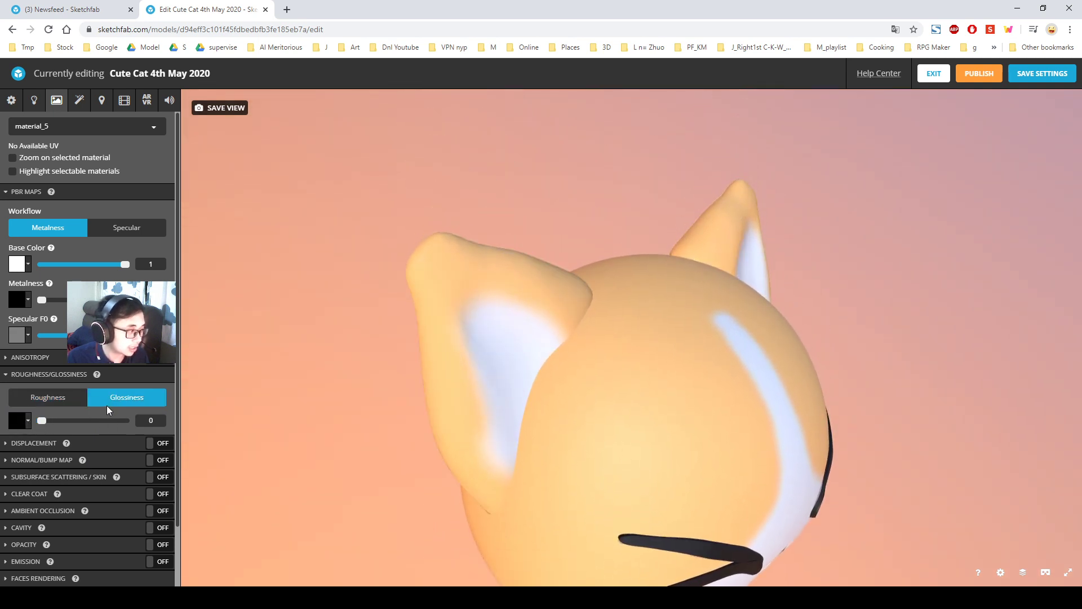
left_click_drag(41, 421, 206, 415)
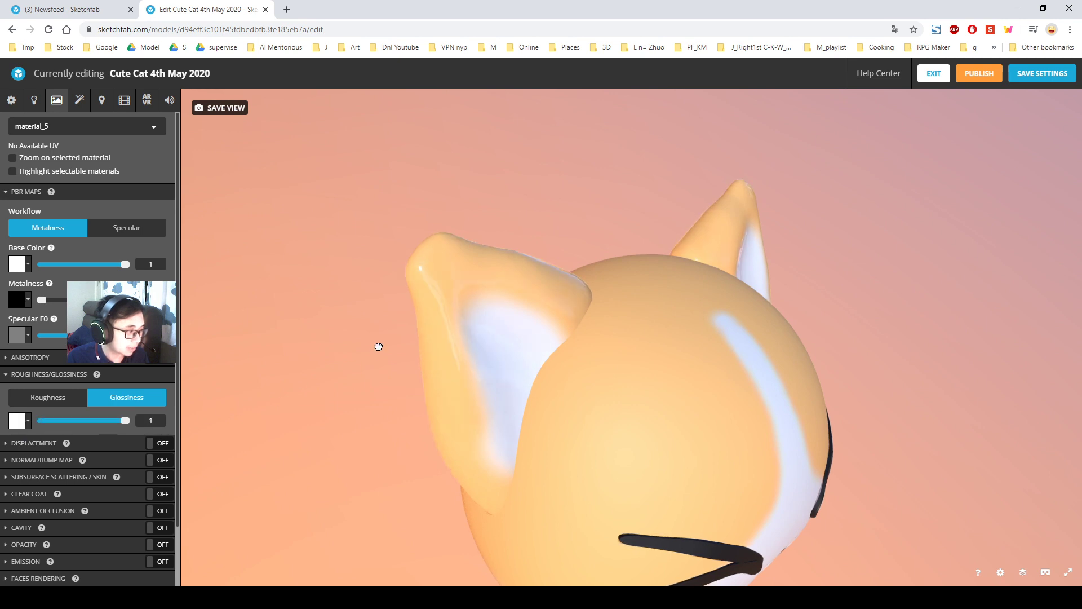
left_click_drag(372, 347, 427, 314)
Return the ear material to Roughness mode and set its roughness to about 0.598.
left_click(68, 397)
left_click(126, 398)
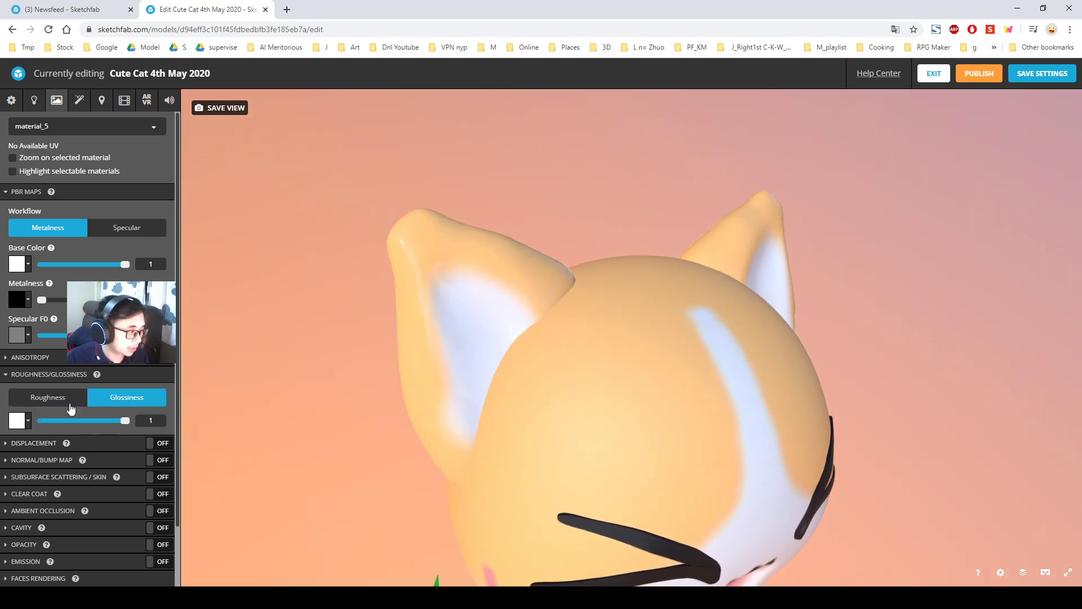
left_click(62, 397)
left_click_drag(105, 420, 92, 423)
left_click_drag(388, 373, 384, 366)
scroll(476, 319, "down", 4)
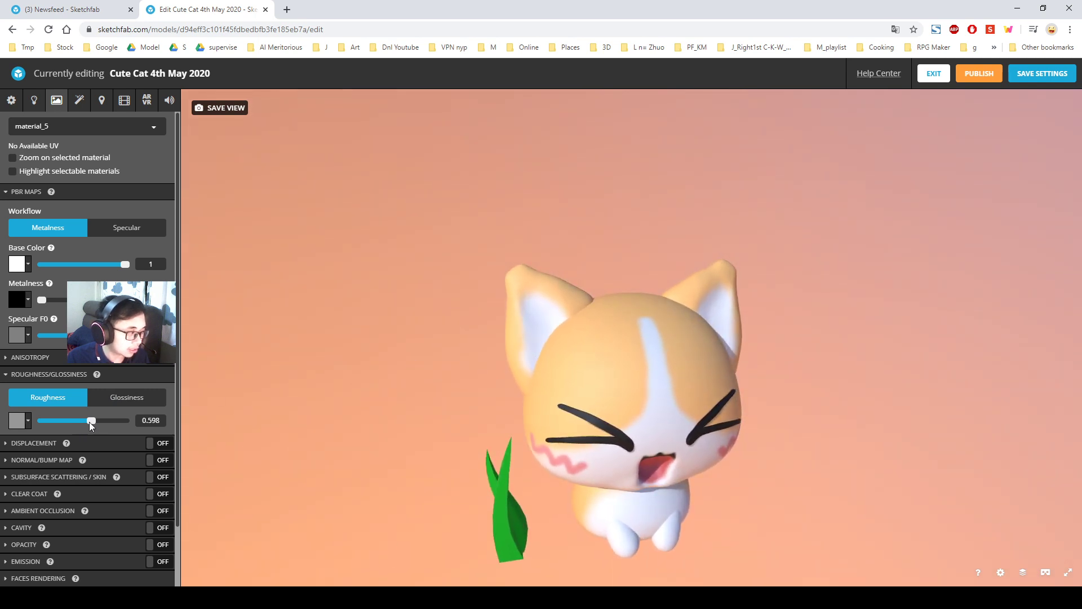
Try the ear material's roughness at 0 and inspect the ears up close.
left_click_drag(89, 422, 41, 411)
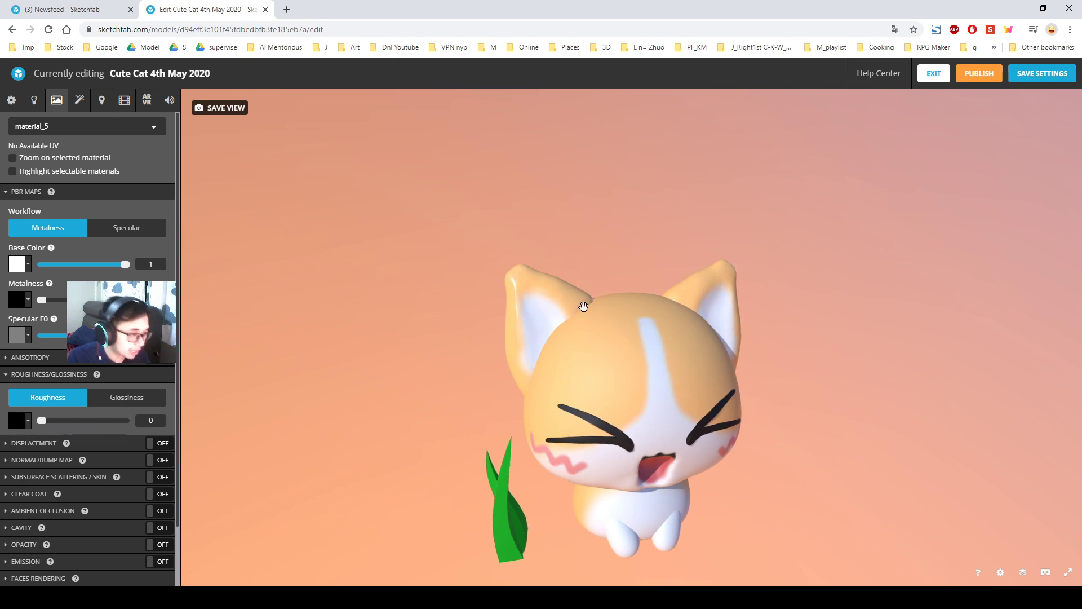
scroll(605, 299, "up", 10)
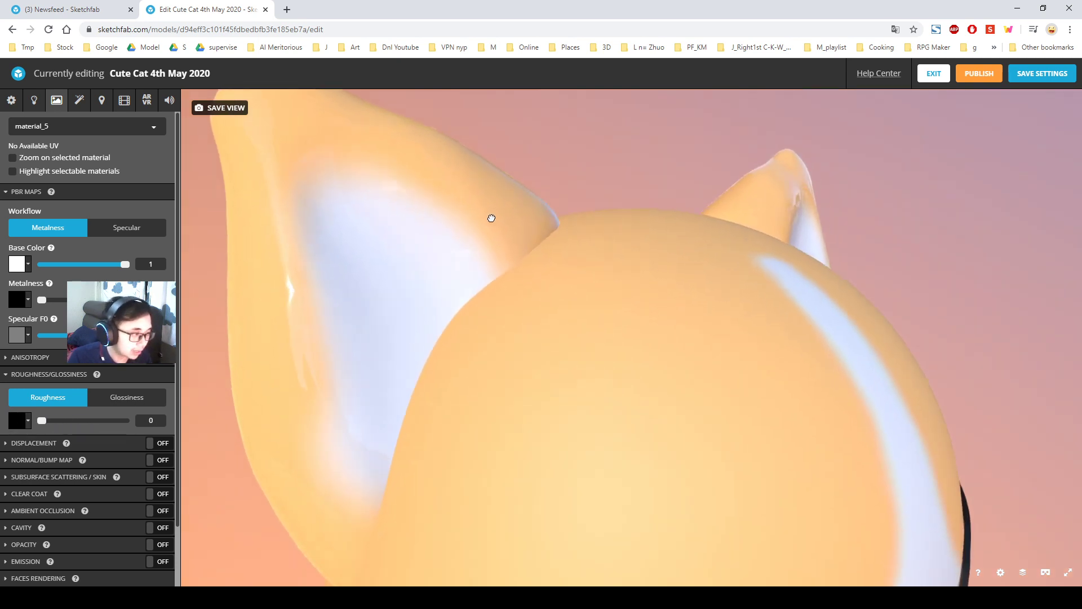
left_click_drag(494, 219, 689, 337)
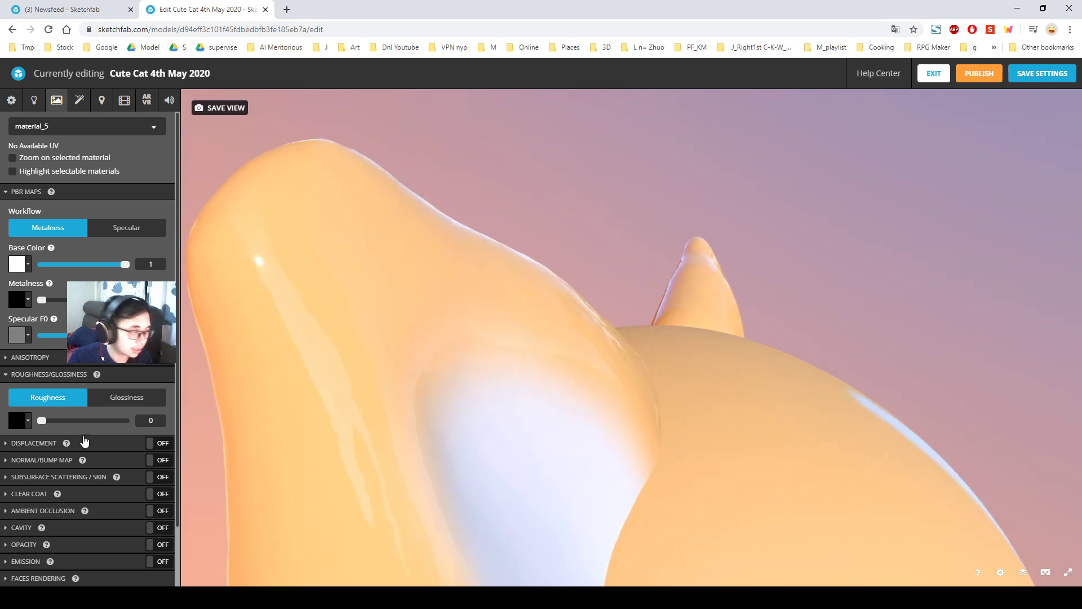
Set the ear material's roughness to about 0.616 and check the cat's overall look.
left_click_drag(43, 420, 92, 421)
scroll(604, 324, "down", 5)
left_click_drag(751, 422, 674, 333)
scroll(676, 333, "up", 5)
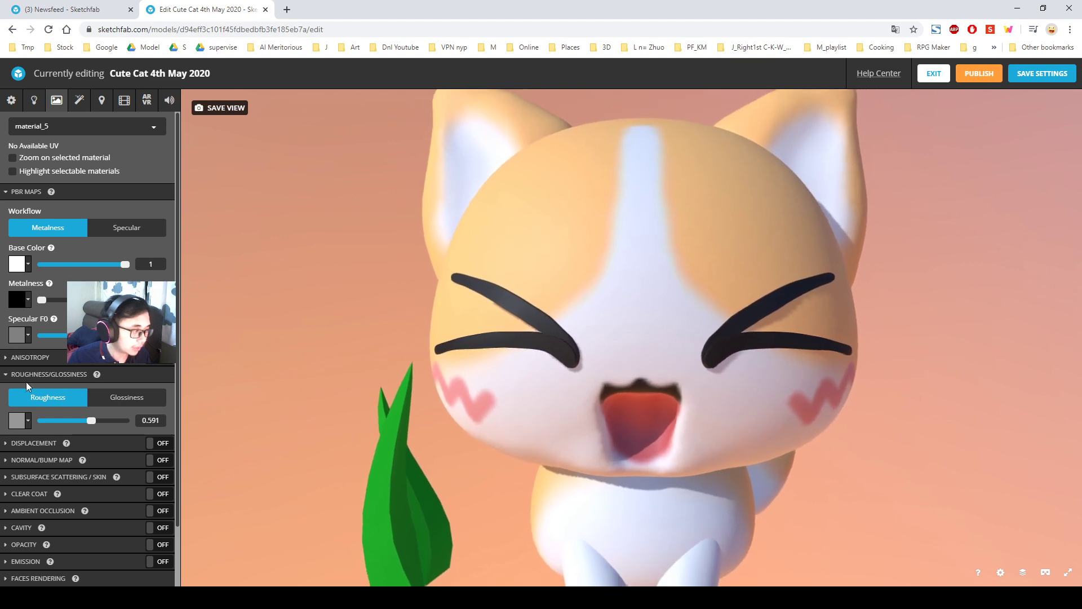
left_click_drag(90, 421, 93, 421)
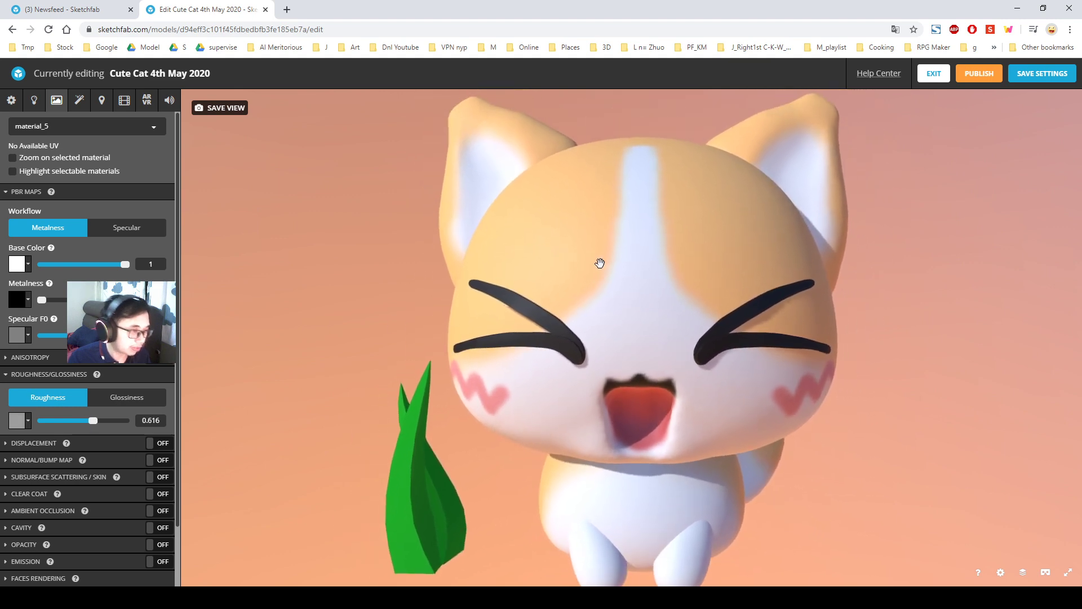
scroll(656, 275, "down", 1)
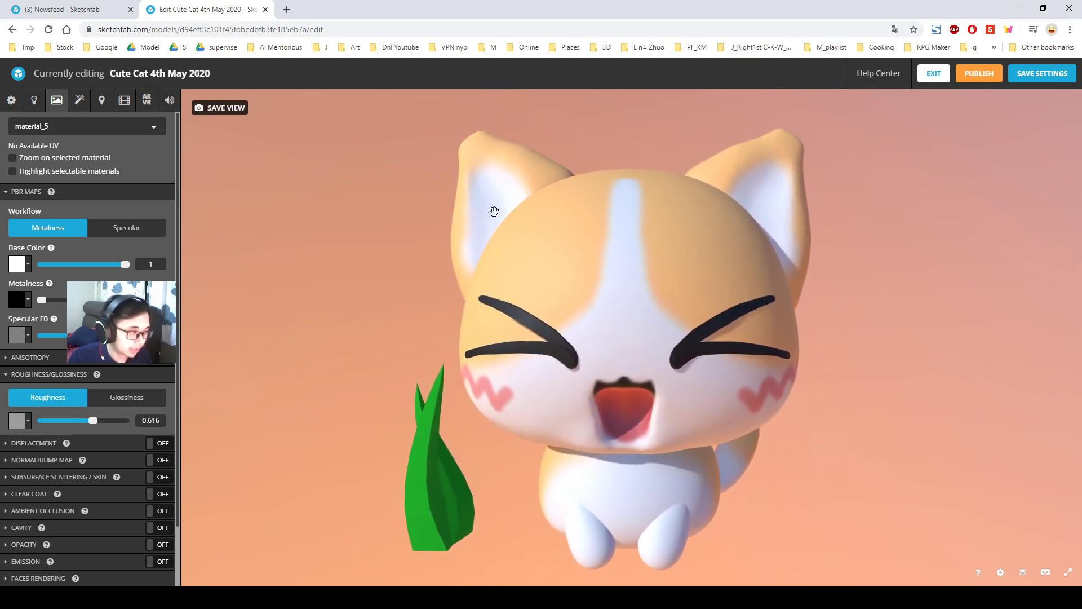
Select the cat's eye material, try Glossiness at 1, and inspect the reflections on the eyes.
left_click_drag(573, 249, 571, 302)
left_click(571, 303)
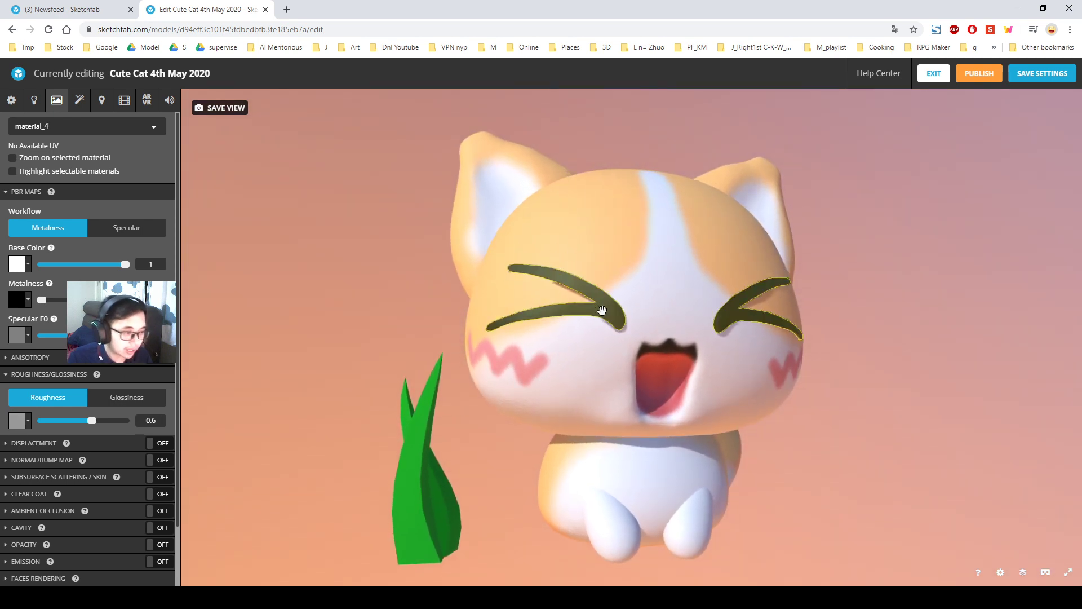
left_click(132, 396)
left_click_drag(91, 423, 127, 425)
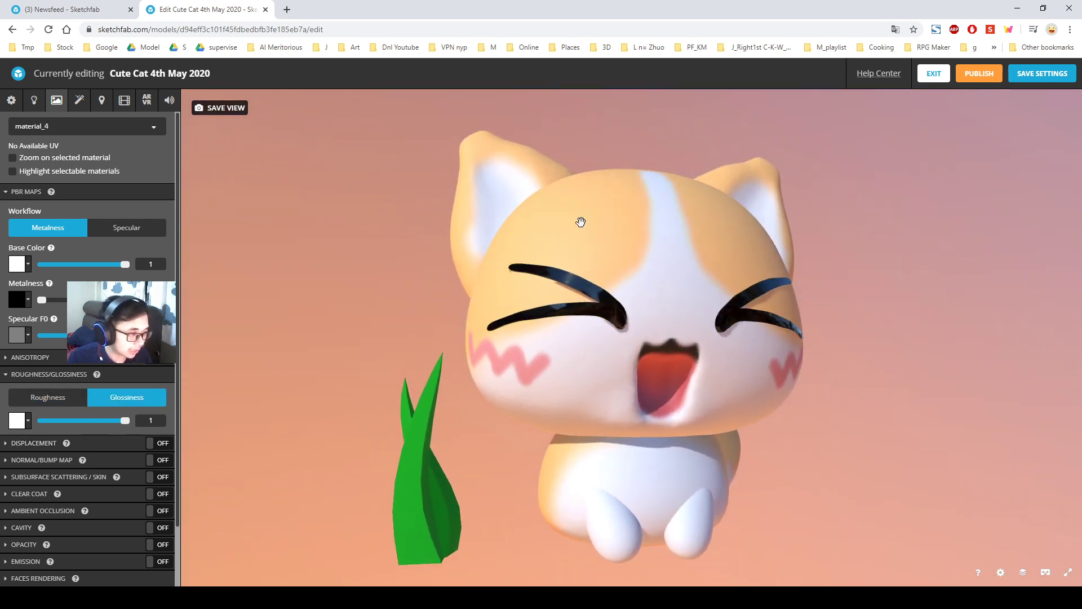
scroll(678, 273, "up", 5)
left_click_drag(677, 275, 612, 202)
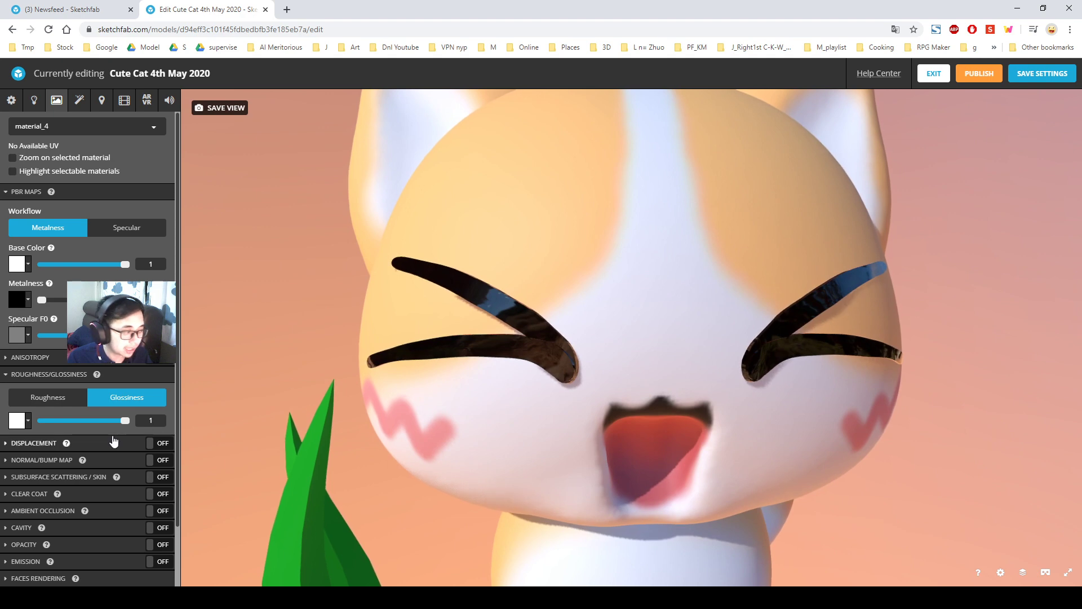
Return the eye material to Roughness mode with a value of about 0.604.
left_click_drag(124, 420, 93, 418)
left_click(49, 392)
scroll(746, 246, "down", 6)
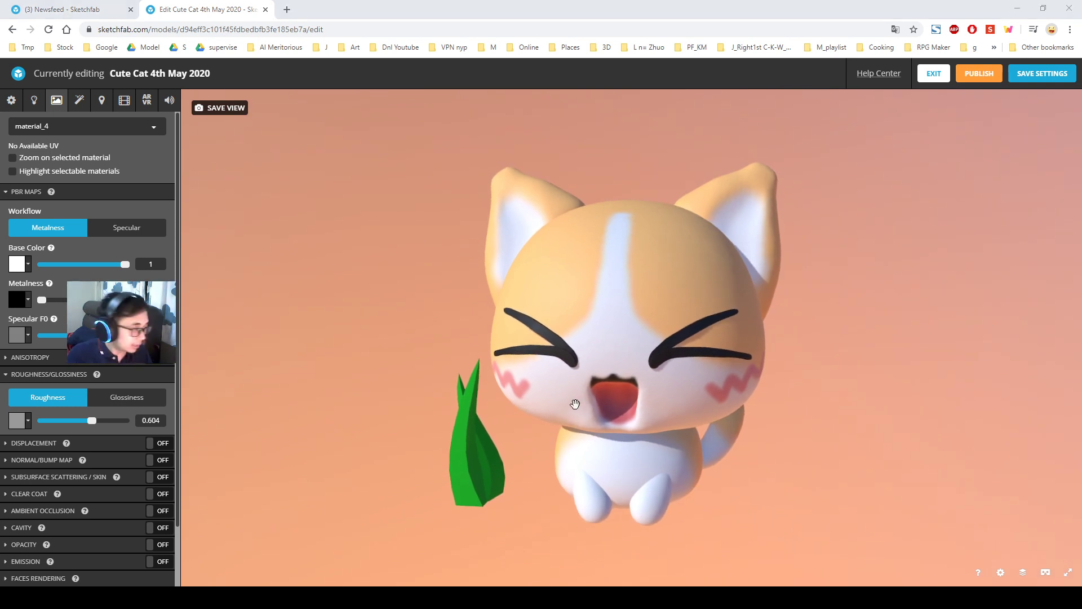
left_click_drag(316, 479, 300, 480)
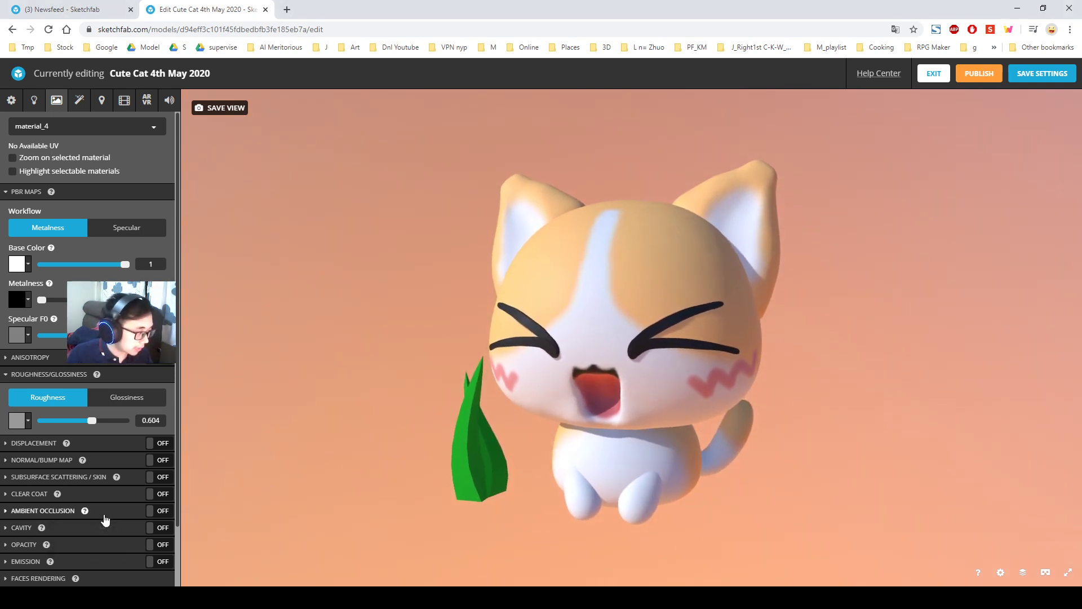
Look through the Opacity and Emission settings of the eye material.
left_click(111, 549)
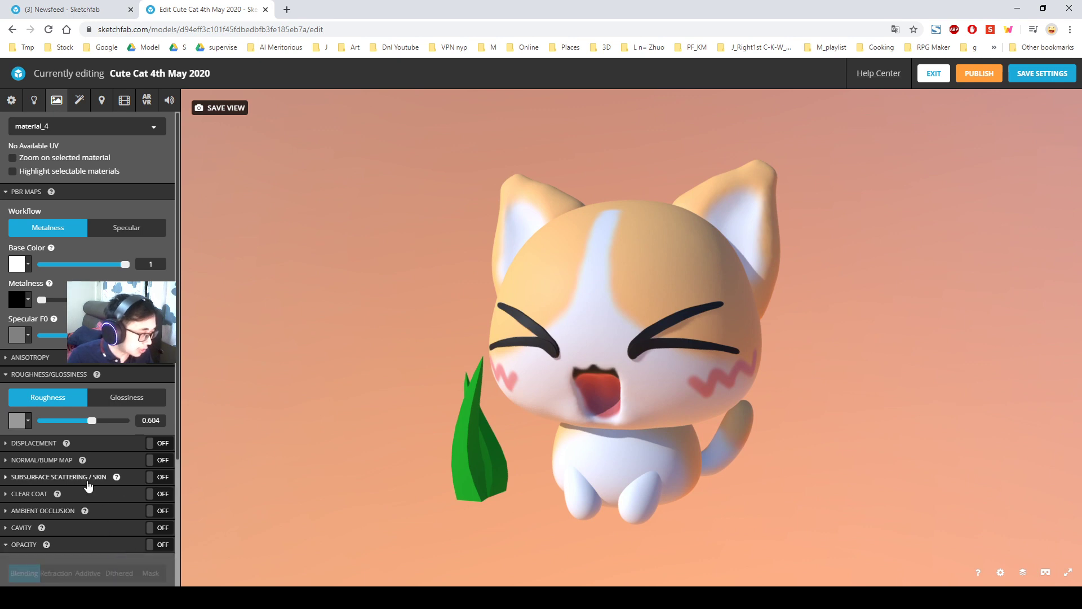
scroll(104, 524, "down", 3)
left_click(88, 373)
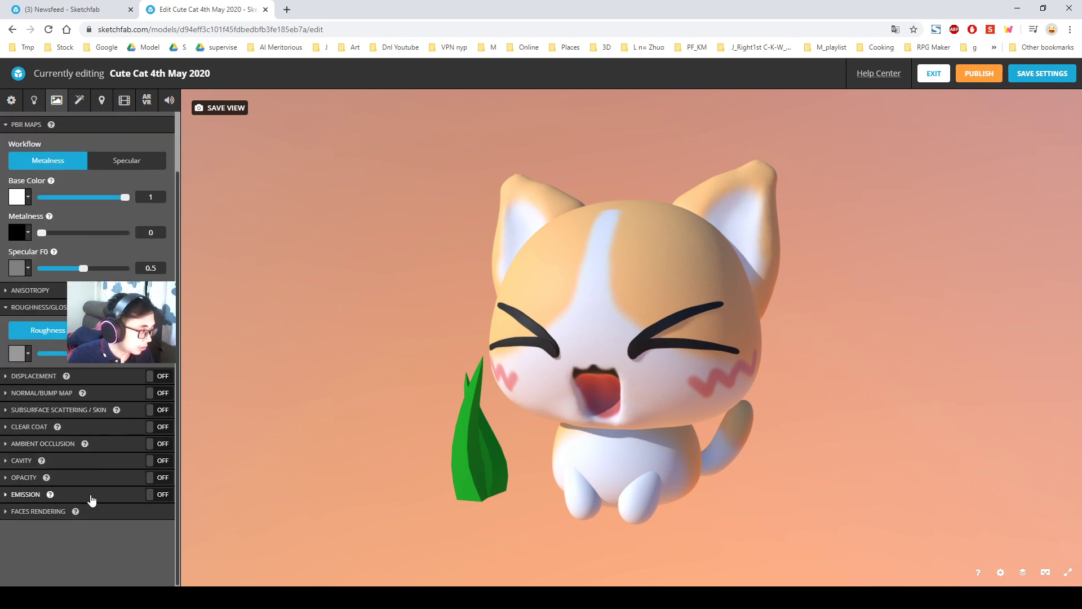
left_click(89, 494)
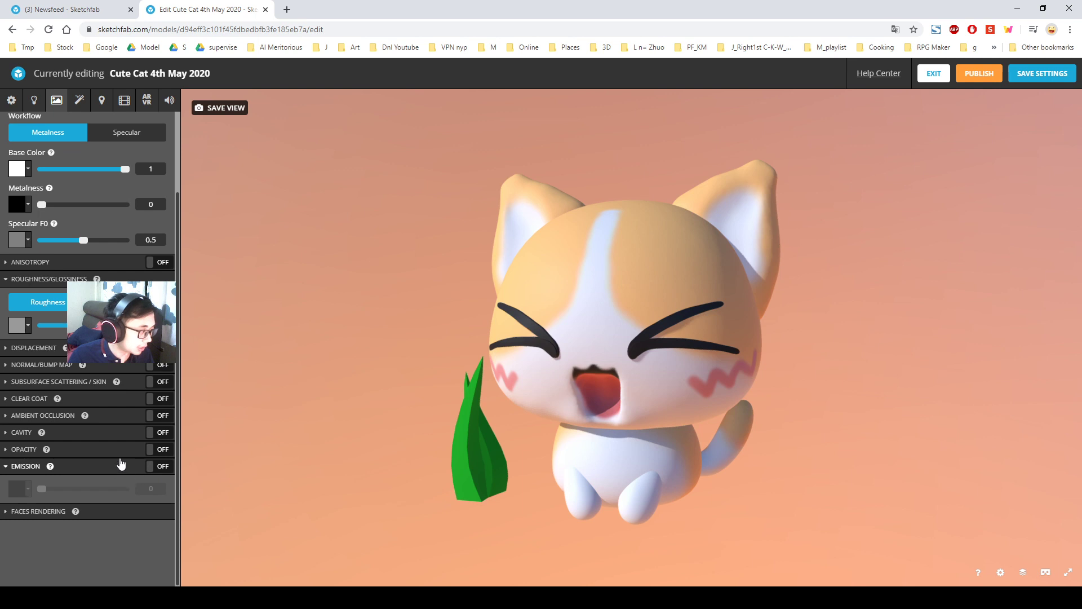
Try Subsurface Scattering on the eye material at a strength of about 0.44, inspect the cat, and disable it.
left_click(133, 388)
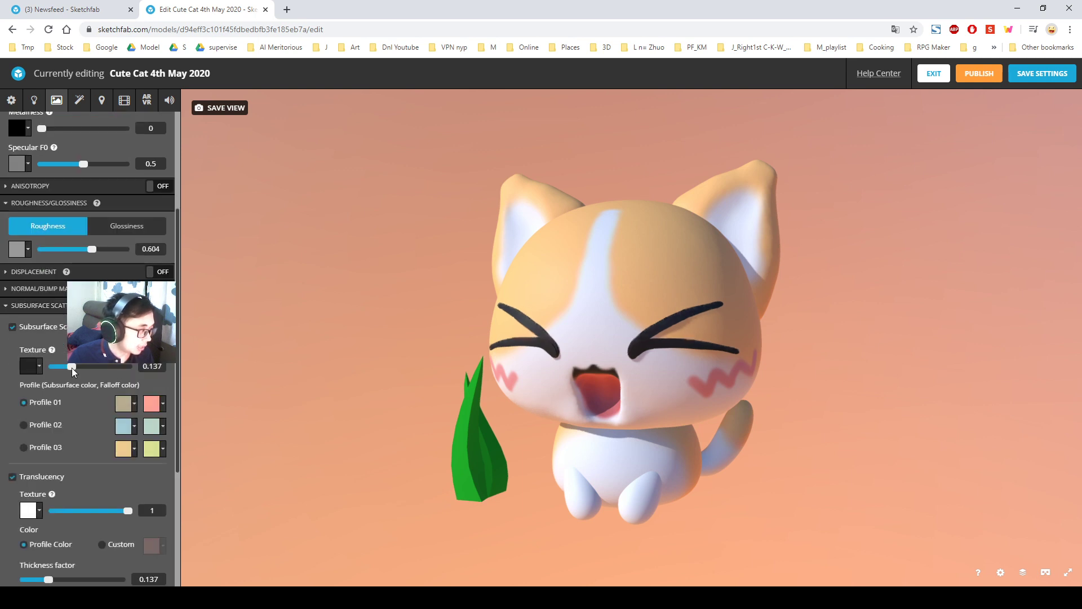
left_click_drag(72, 367, 113, 367)
left_click_drag(591, 329, 691, 329)
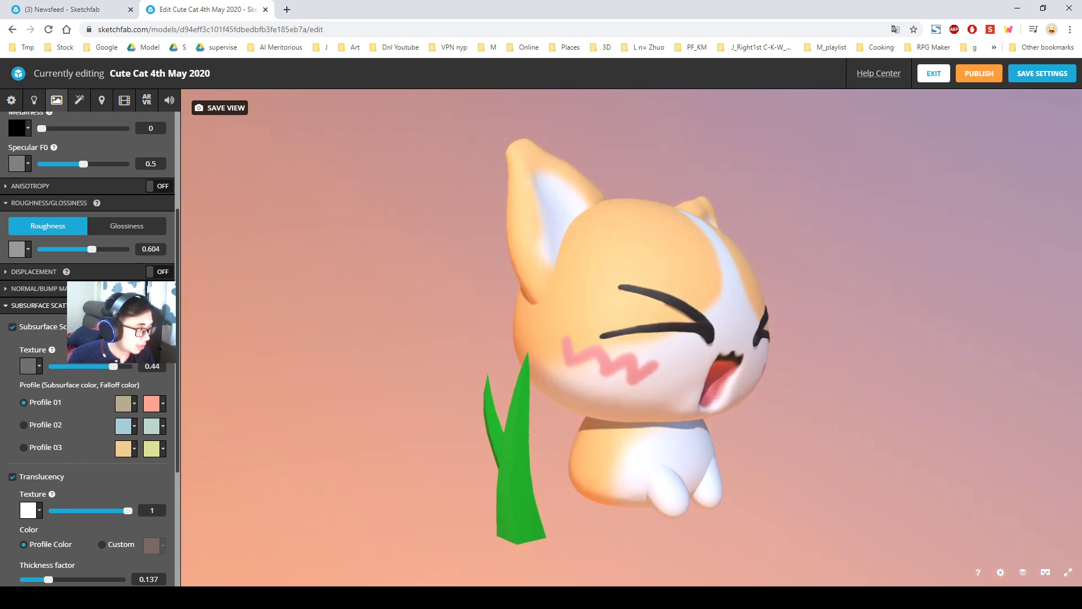
left_click(160, 305)
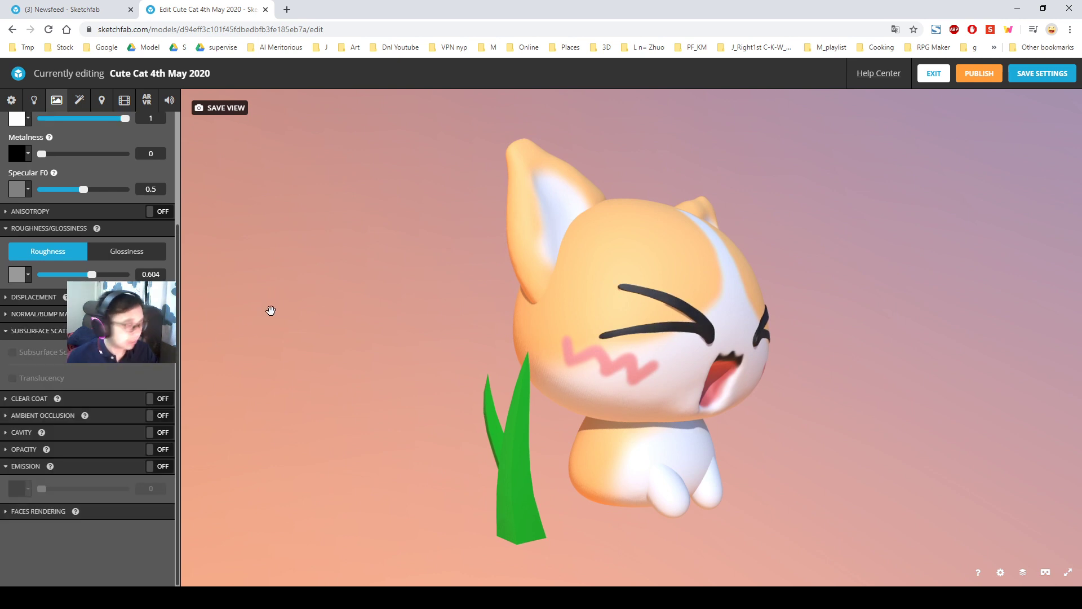
Search Google Images in a new browser tab for "sss human skin" and browse the skin rendering examples.
key("ctrl+t")
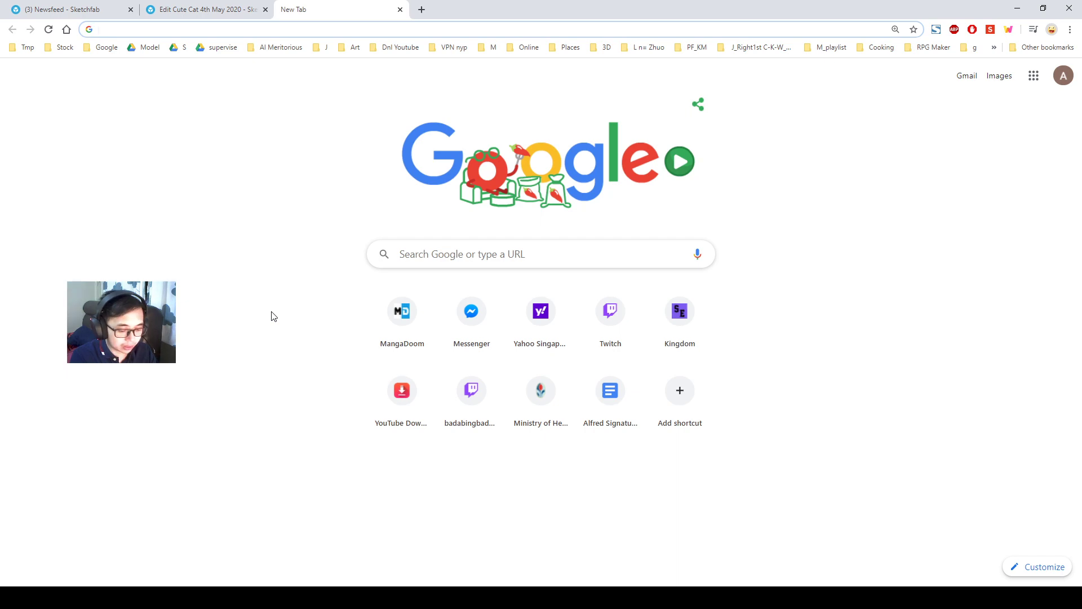
type("sss ")
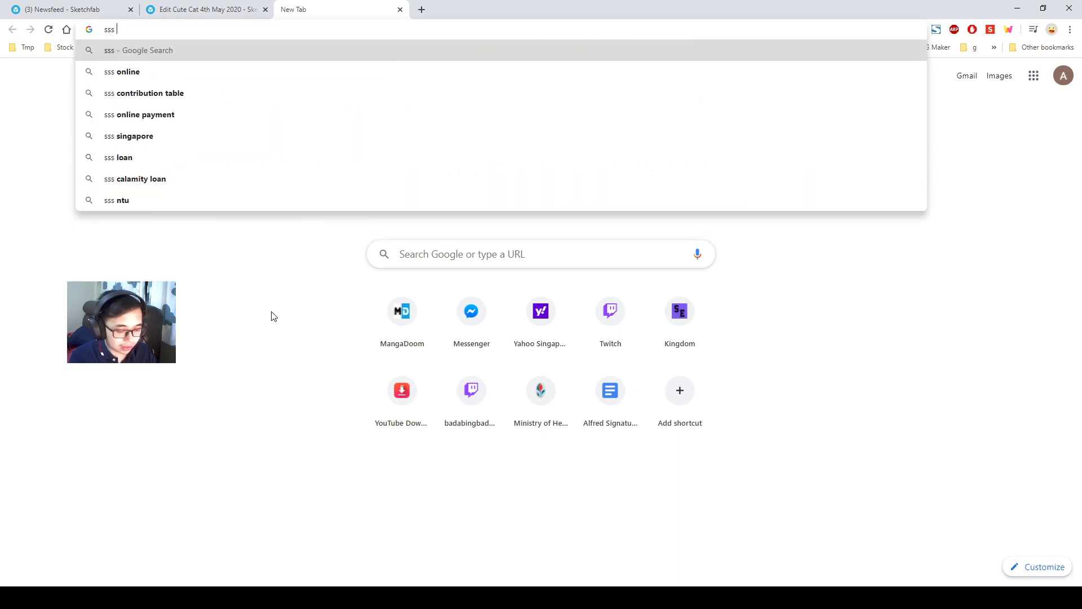
type("human skin")
key("Return")
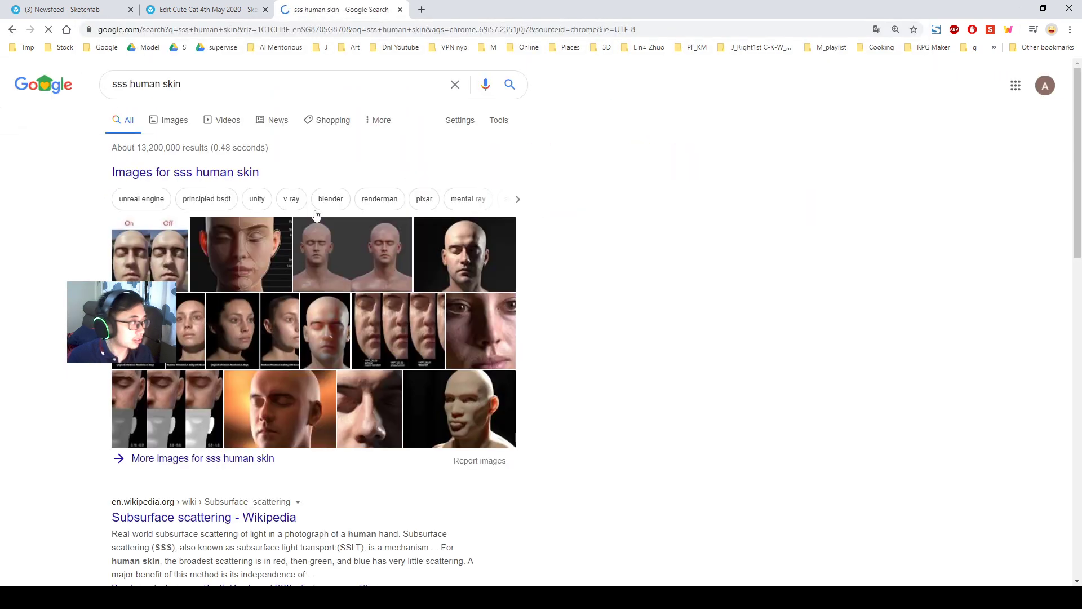
left_click(176, 122)
scroll(466, 152, "down", 7)
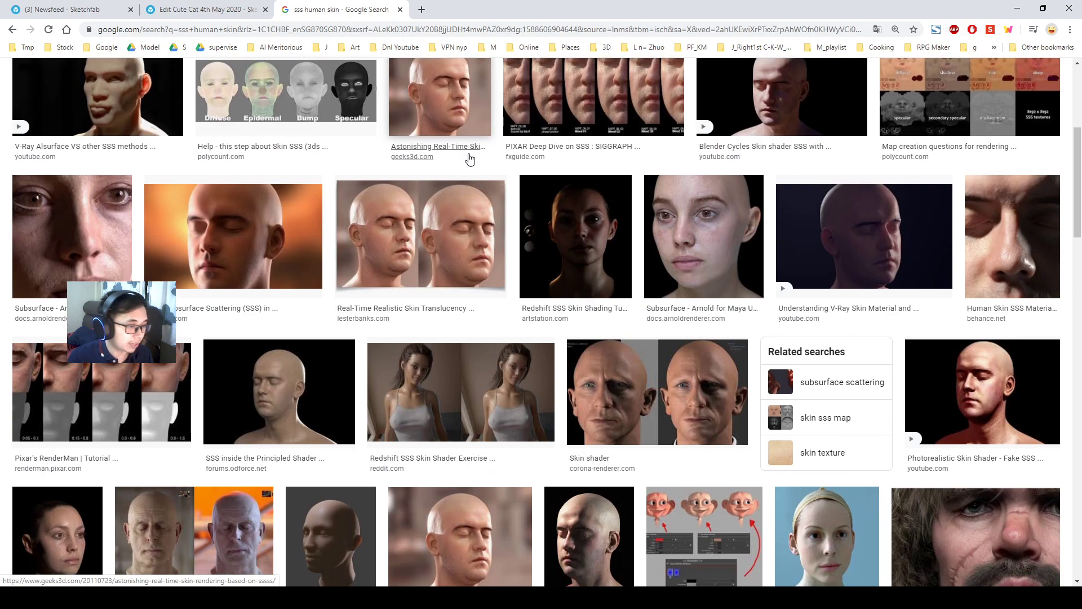
scroll(470, 152, "down", 5)
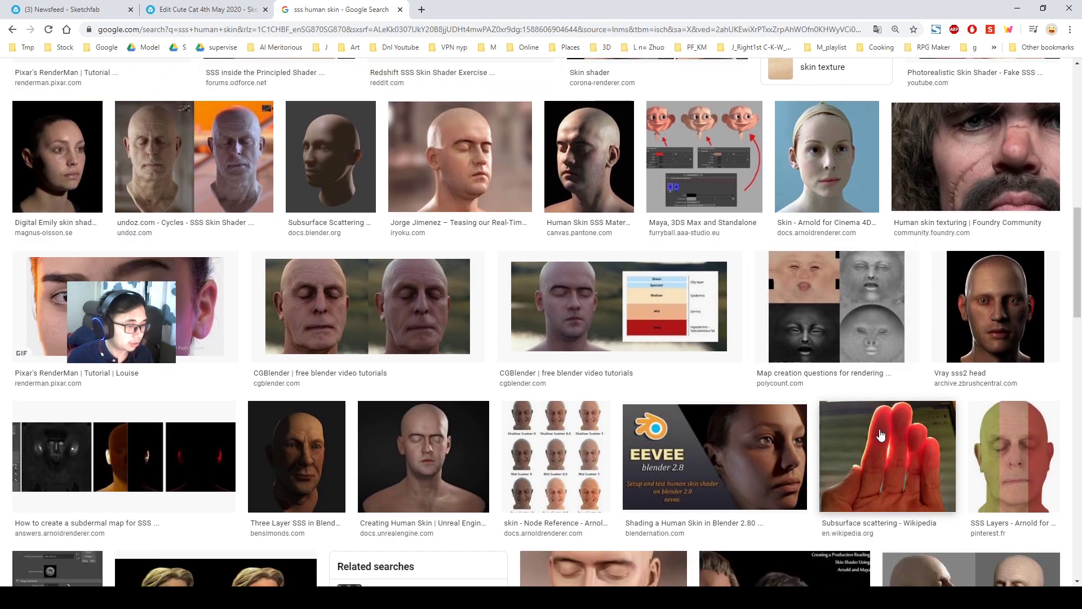
Open the Wikipedia subsurface scattering hand photo, enlarge it to 300%, and examine the light through the fingers.
left_click(900, 454)
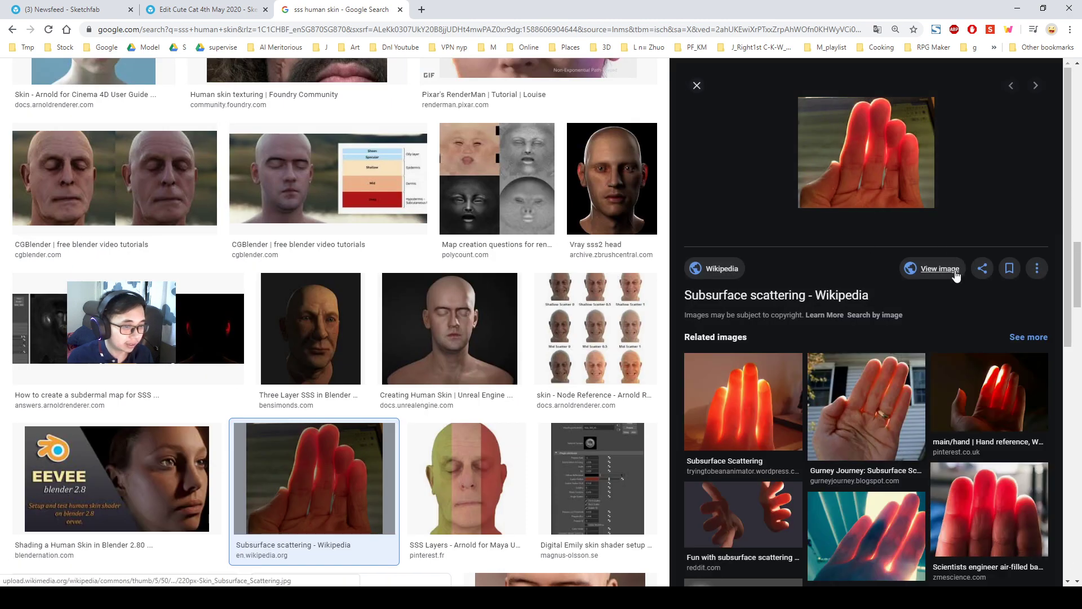
left_click(951, 276)
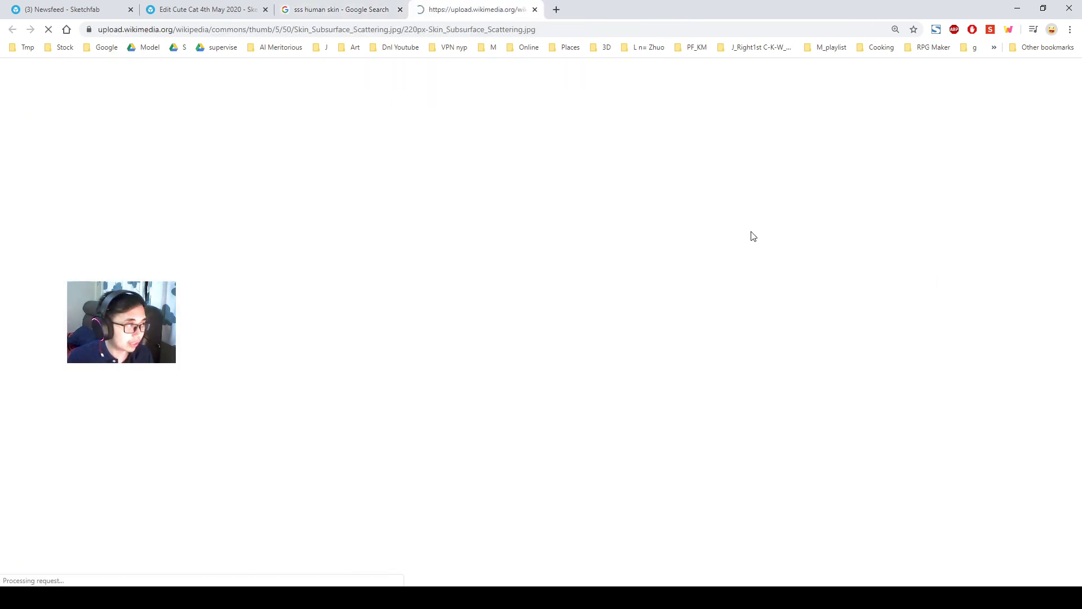
scroll(727, 225, "up", 2, "ctrl")
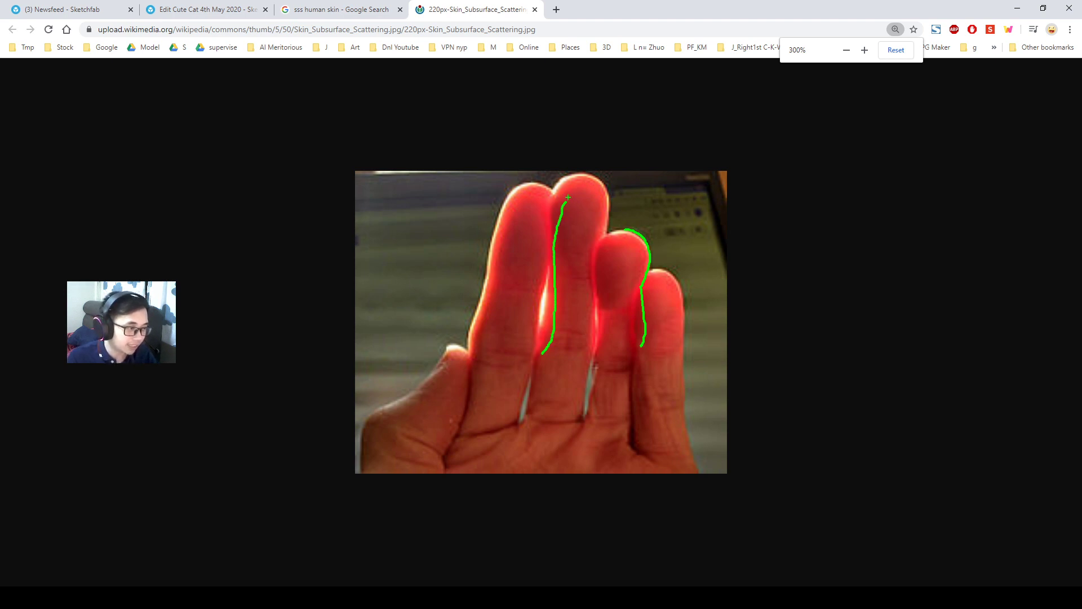
left_click_drag(596, 214, 601, 229)
key("Escape")
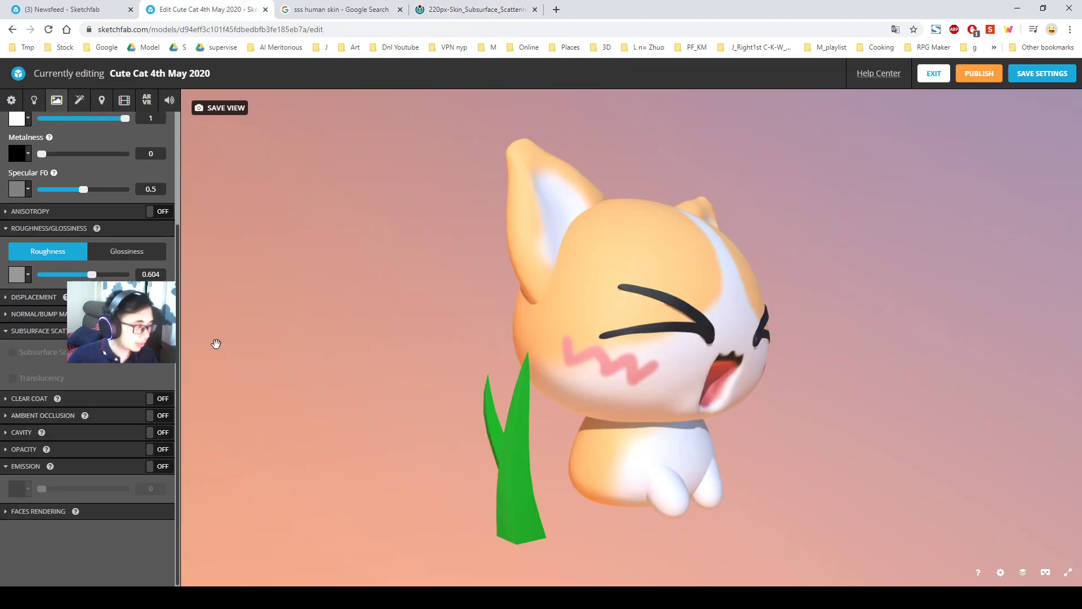
Back in the Sketchfab editor, select the grass material and inspect its Emission settings and colour picker.
left_click(39, 331)
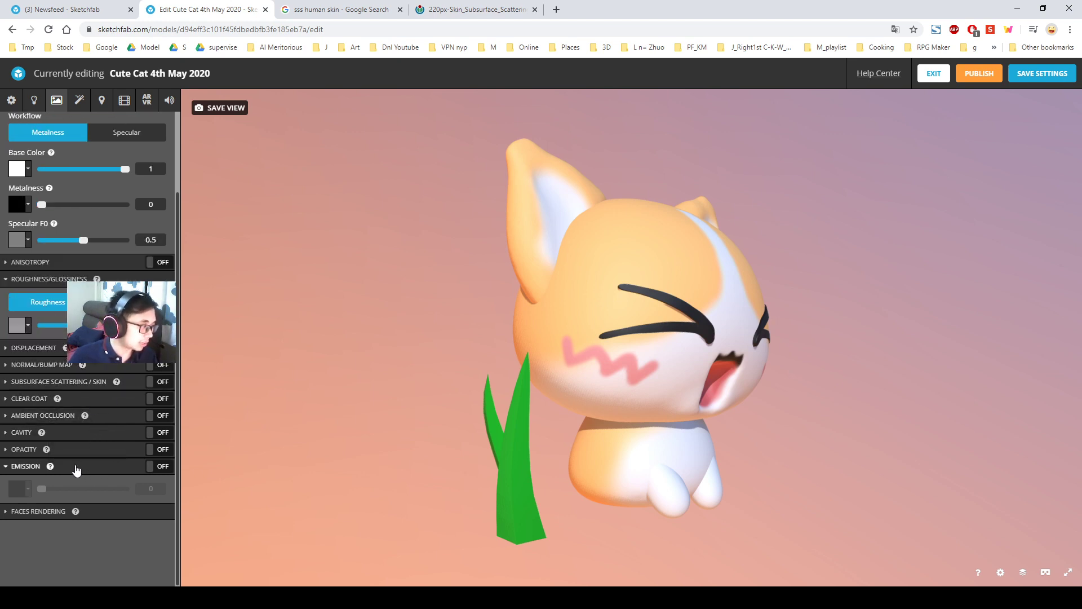
left_click(79, 466)
left_click(121, 494)
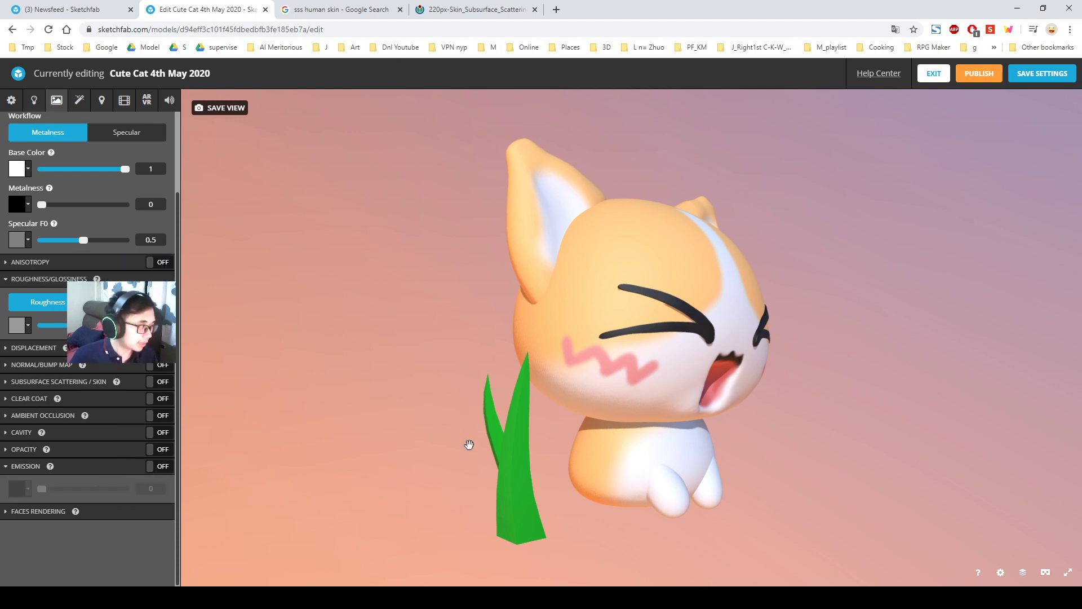
left_click(523, 482)
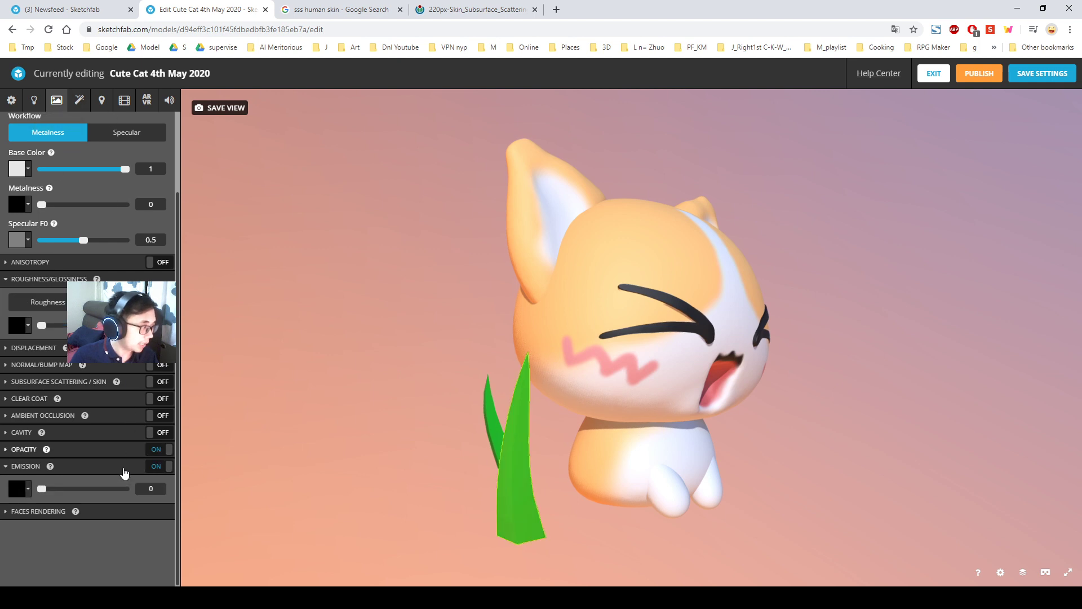
left_click(15, 488)
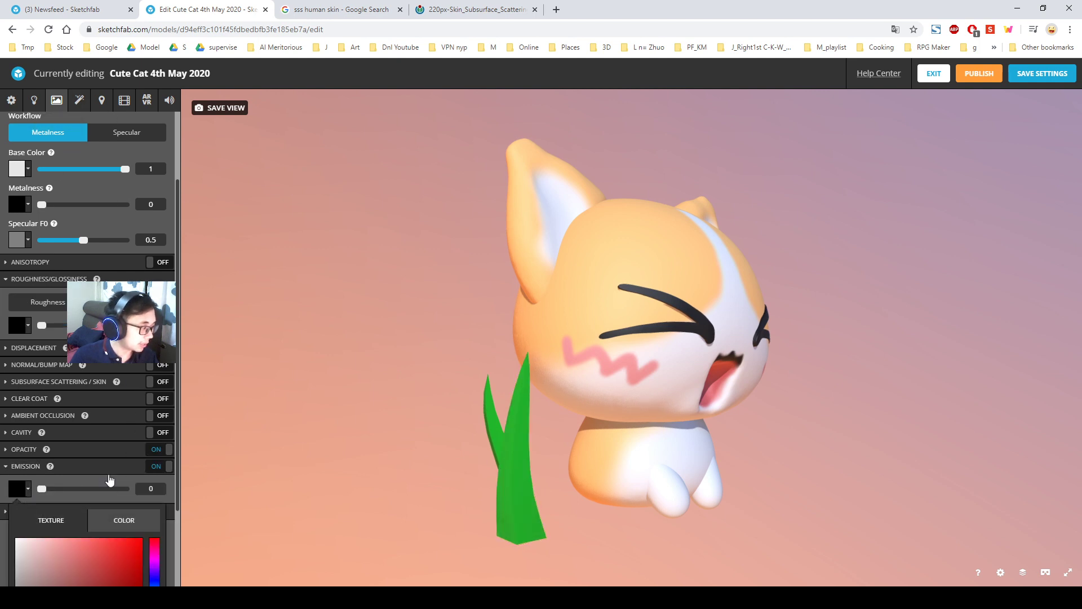
scroll(102, 455, "down", 2)
left_click(40, 375)
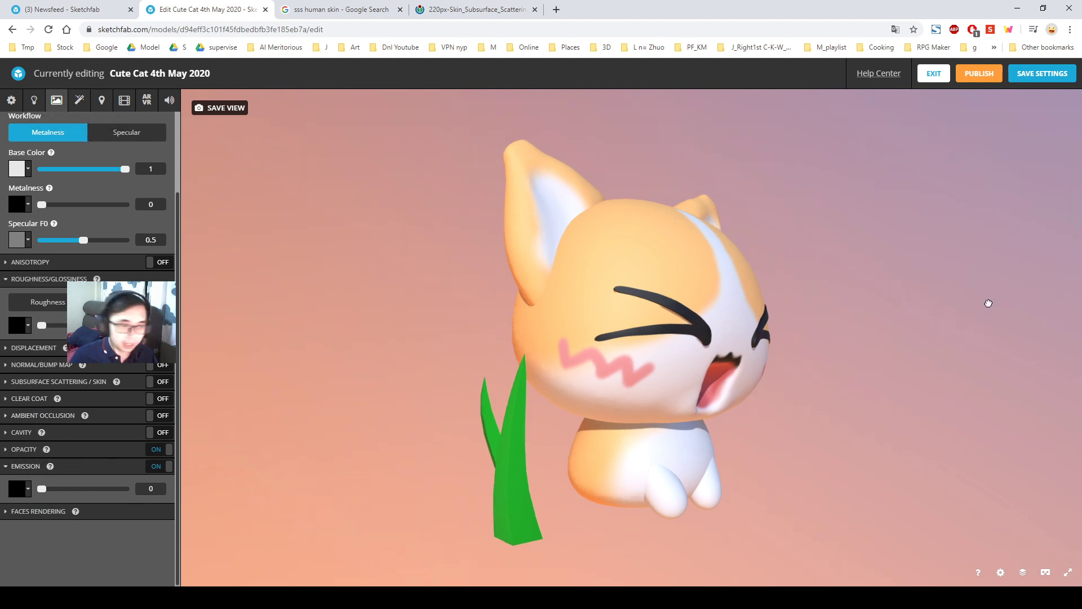
View the cat from several angles and open the post-processing filter settings.
left_click_drag(985, 302, 889, 321)
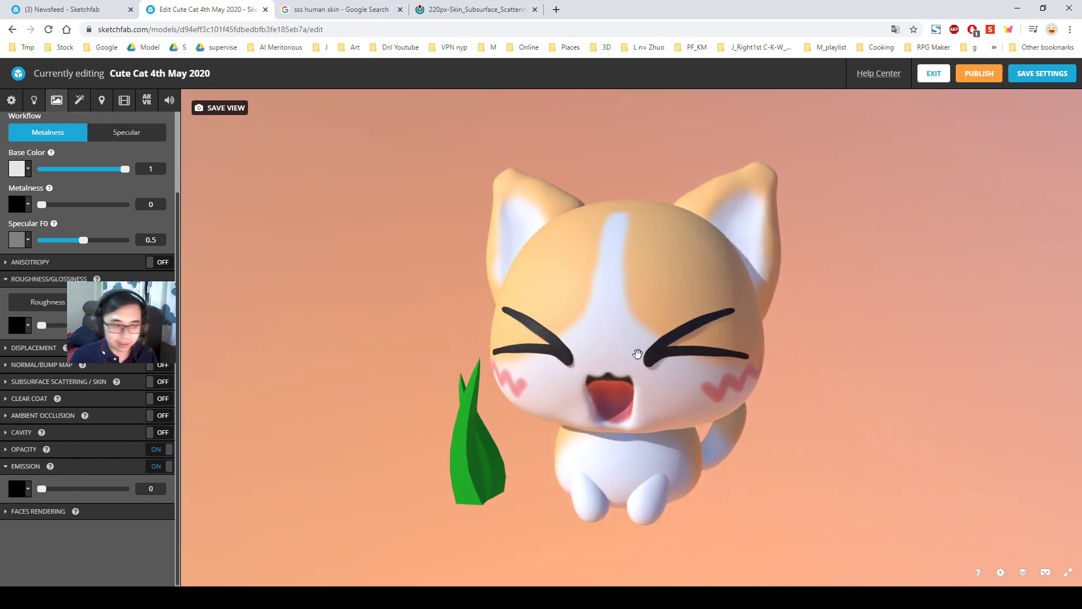
left_click_drag(637, 355, 535, 356)
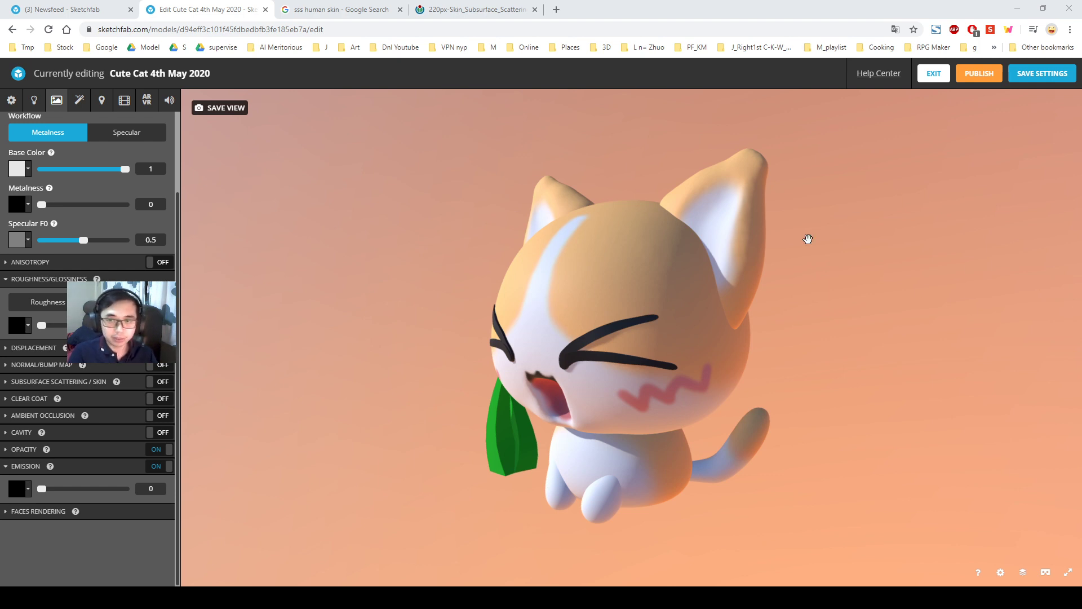
left_click(79, 99)
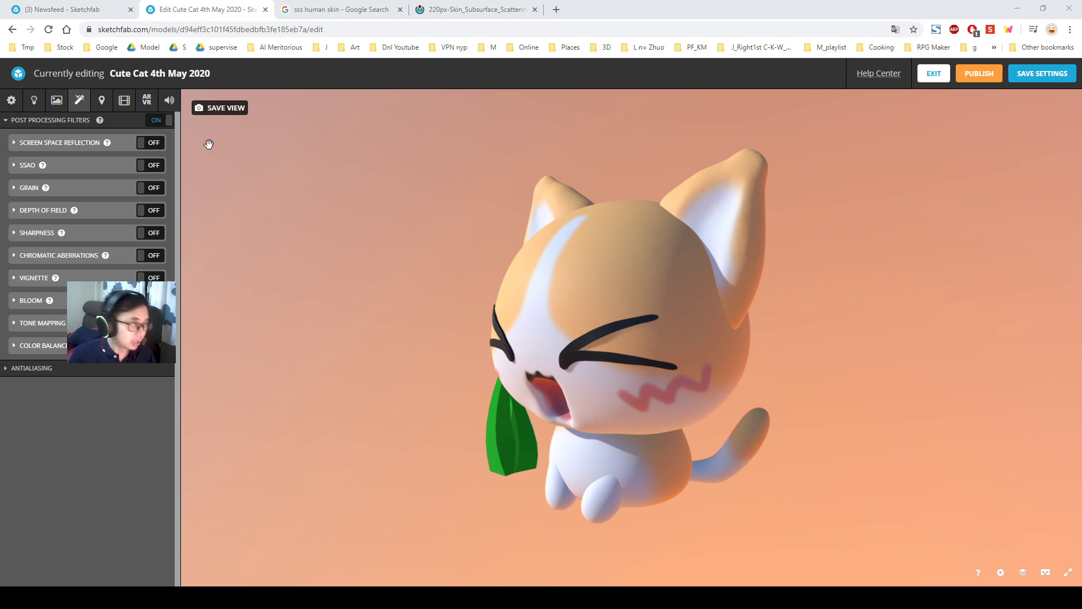
left_click_drag(449, 239, 488, 236)
scroll(566, 213, "up", 1)
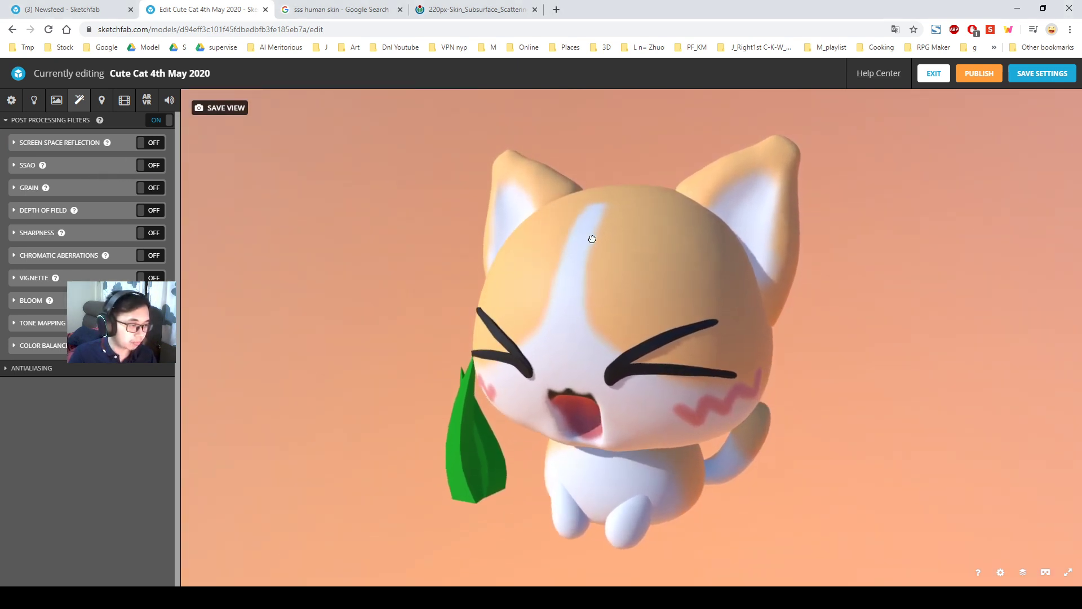
Frame the whole cat with the grass beside it in a nearly frontal view and save the view.
scroll(603, 245, "up", 3)
scroll(603, 245, "down", 2)
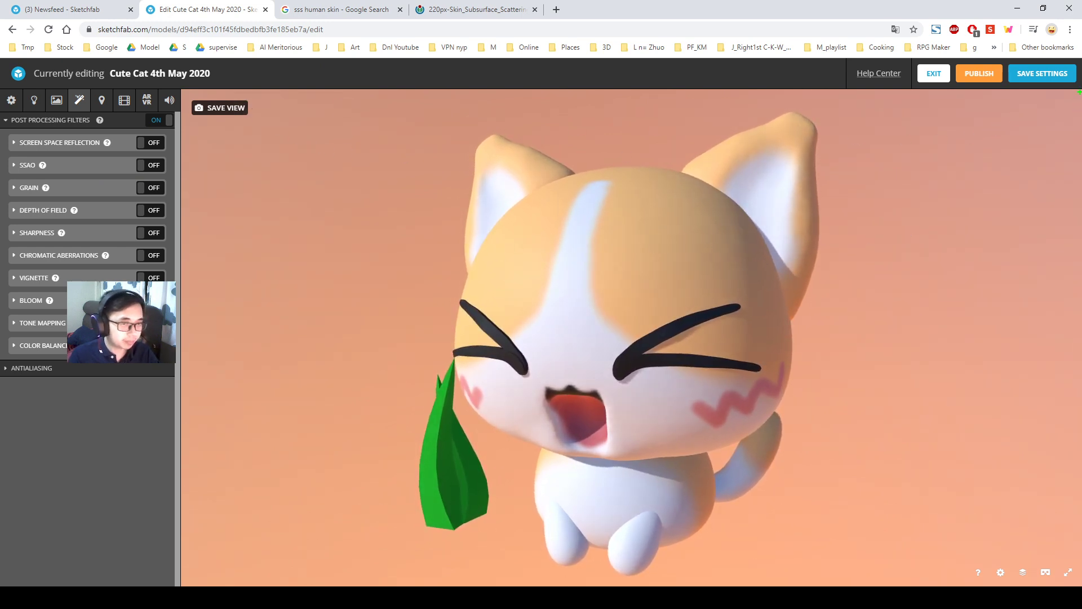
left_click_drag(1080, 90, 182, 584)
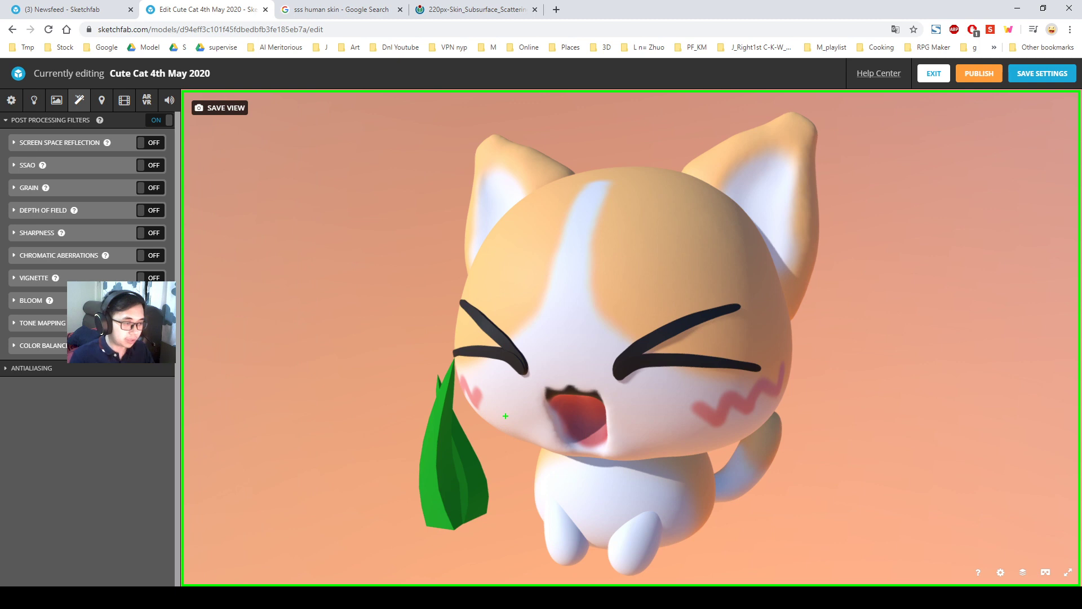
key("Escape")
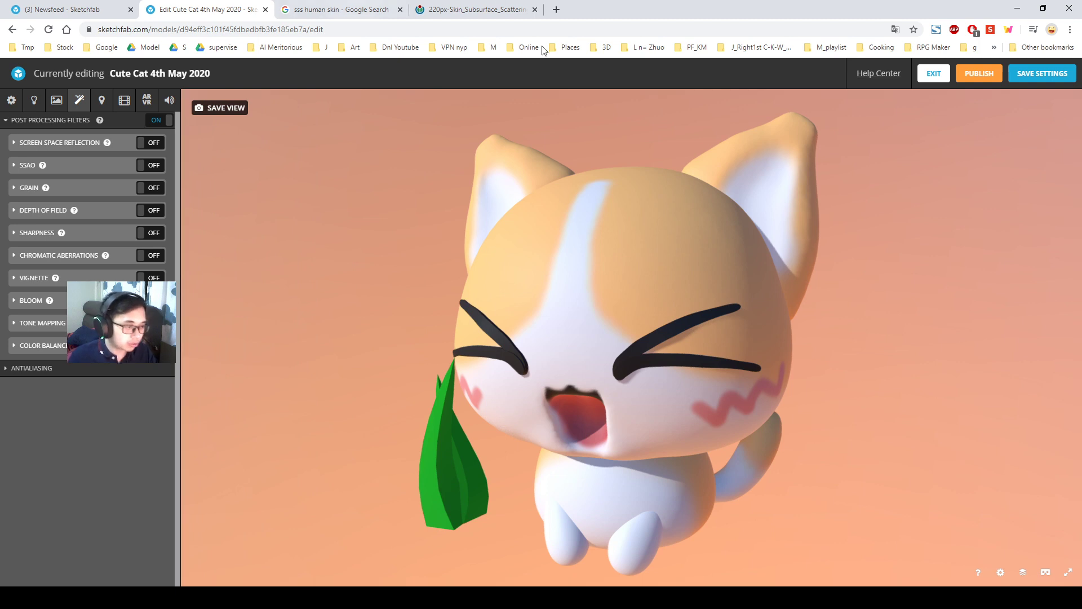
left_click_drag(530, 279, 536, 273)
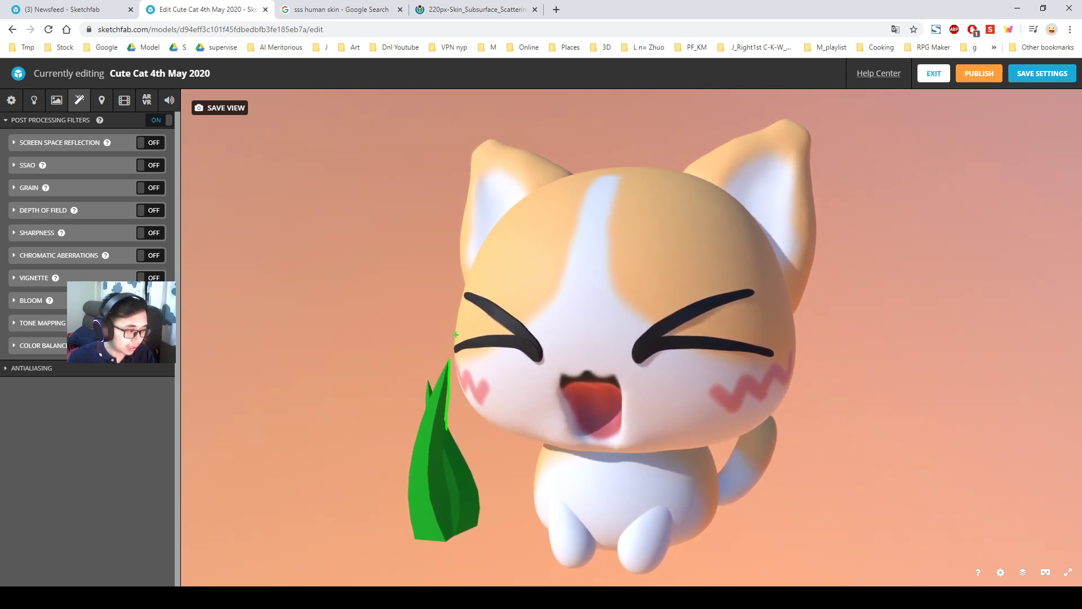
key("Escape")
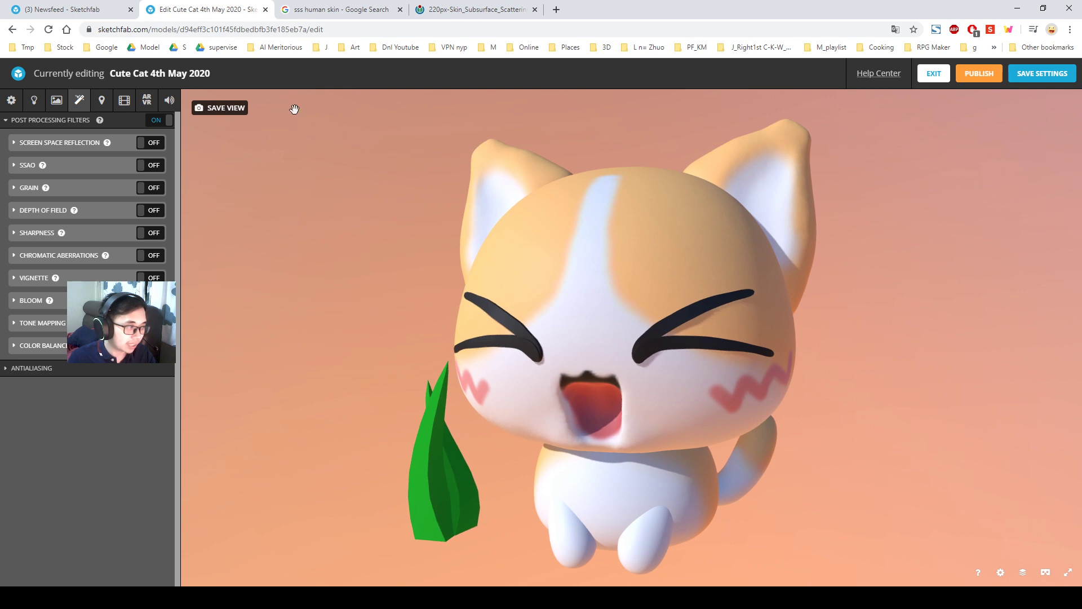
left_click(246, 107)
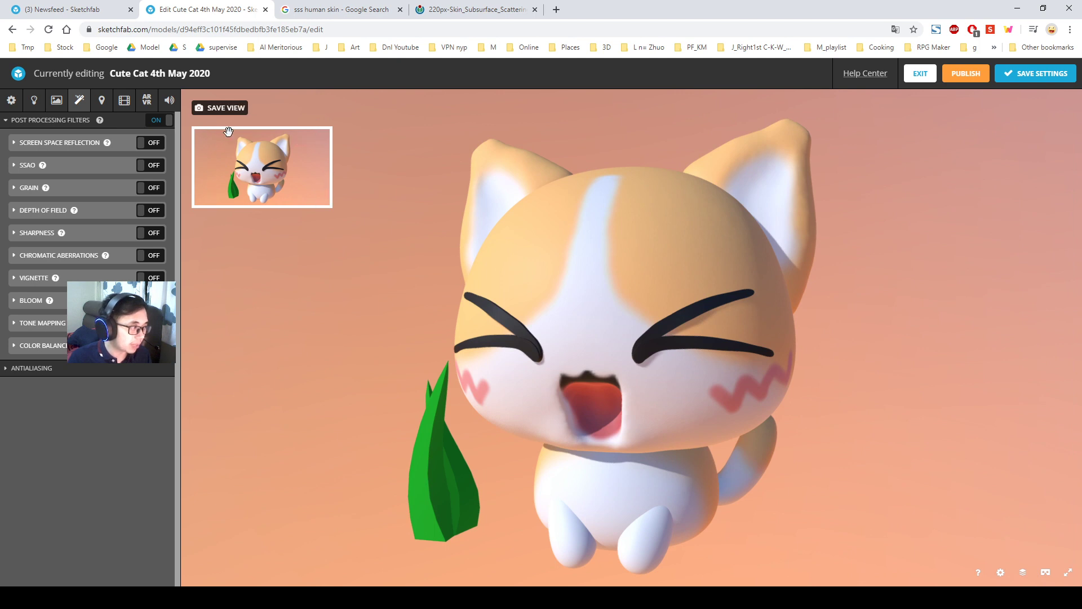
Compare the cat with and without SSAO and leave the SSAO filter enabled.
left_click(155, 167)
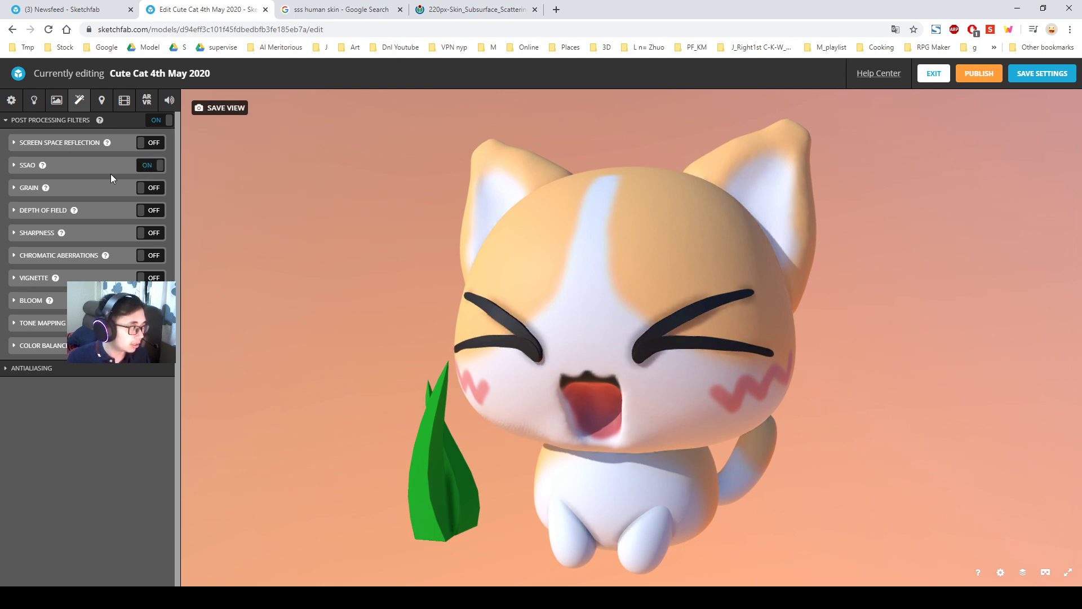
left_click(153, 169)
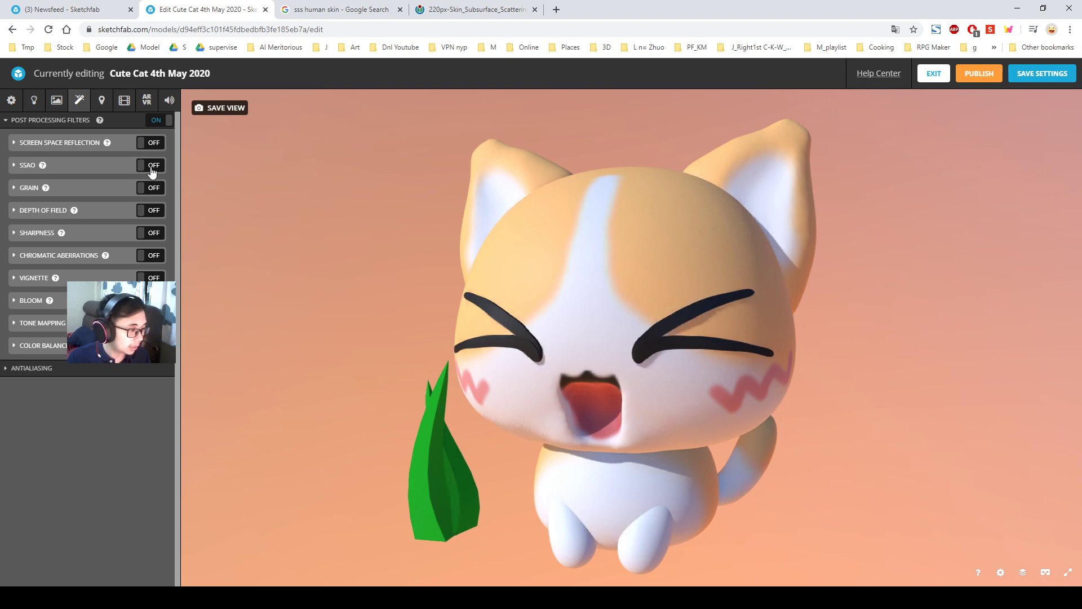
left_click(148, 168)
left_click(148, 168)
left_click(147, 168)
left_click(147, 168)
left_click(147, 168)
left_click(148, 168)
left_click(147, 168)
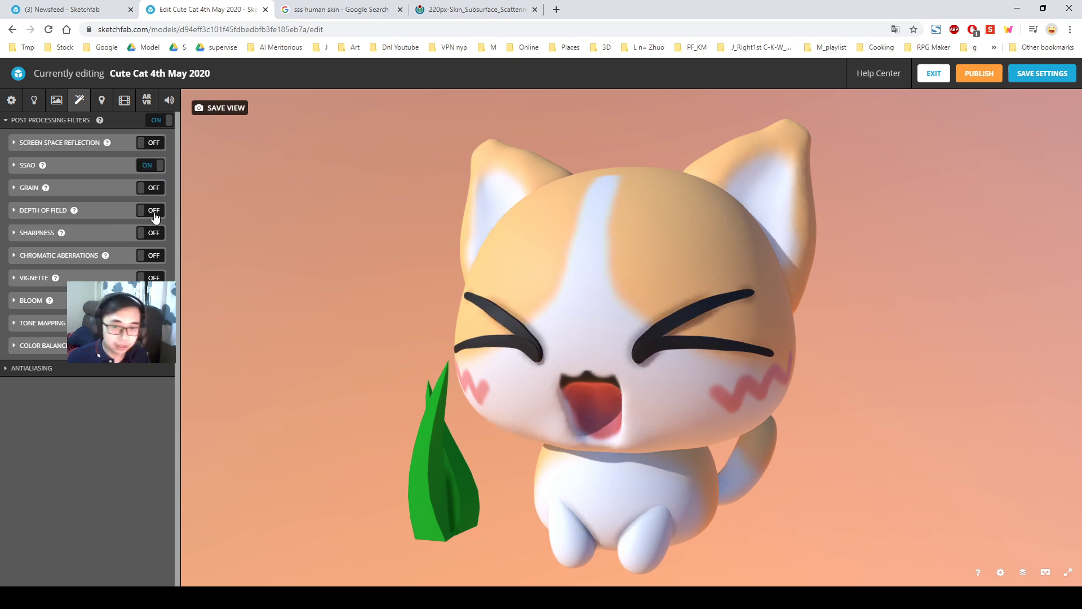
Enable depth of field with foreground blur 0.228 and background blur 0.772, and check the effect close up.
left_click(103, 218)
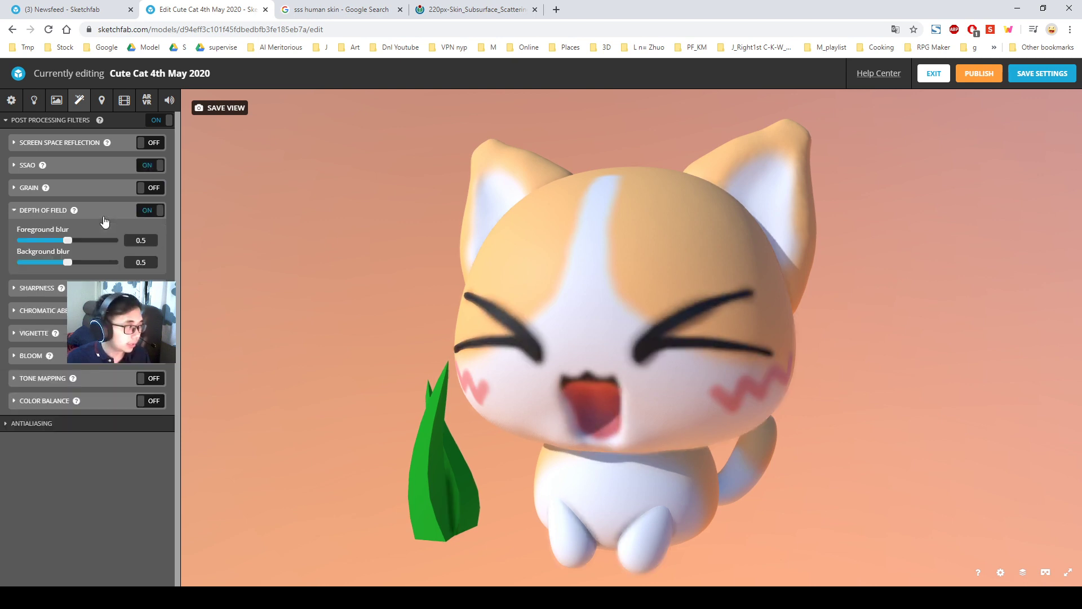
left_click_drag(67, 241, 94, 264)
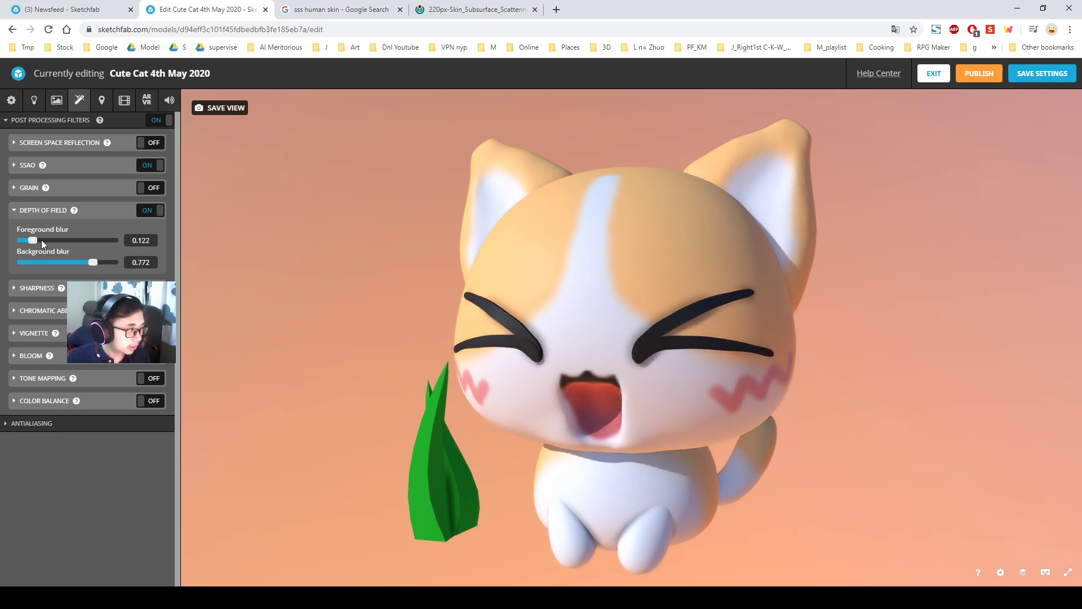
left_click_drag(44, 241, 51, 246)
scroll(706, 236, "up", 3)
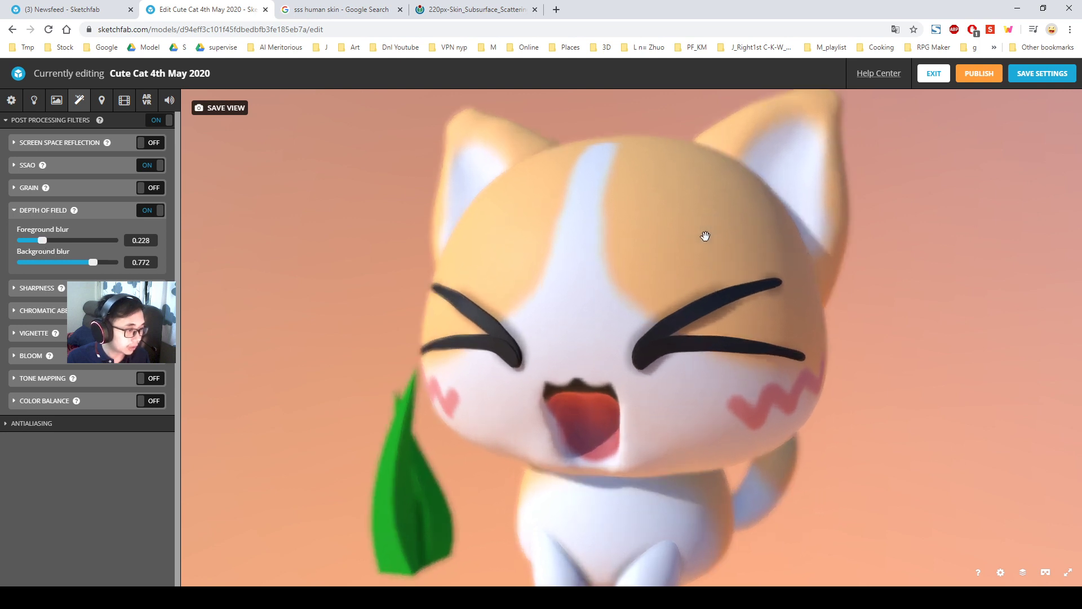
scroll(706, 236, "up", 3)
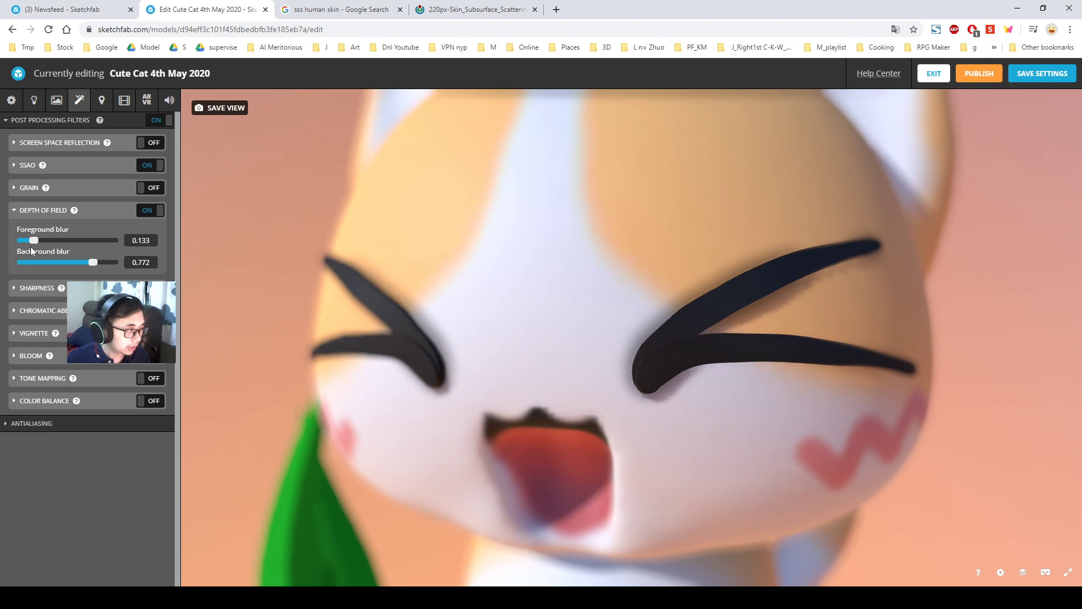
Set the depth of field's foreground blur to 0.122 and background blur to 0.356, checking the cat from another angle.
left_click_drag(90, 264, 29, 241)
scroll(571, 263, "down", 5)
scroll(597, 268, "up", 3)
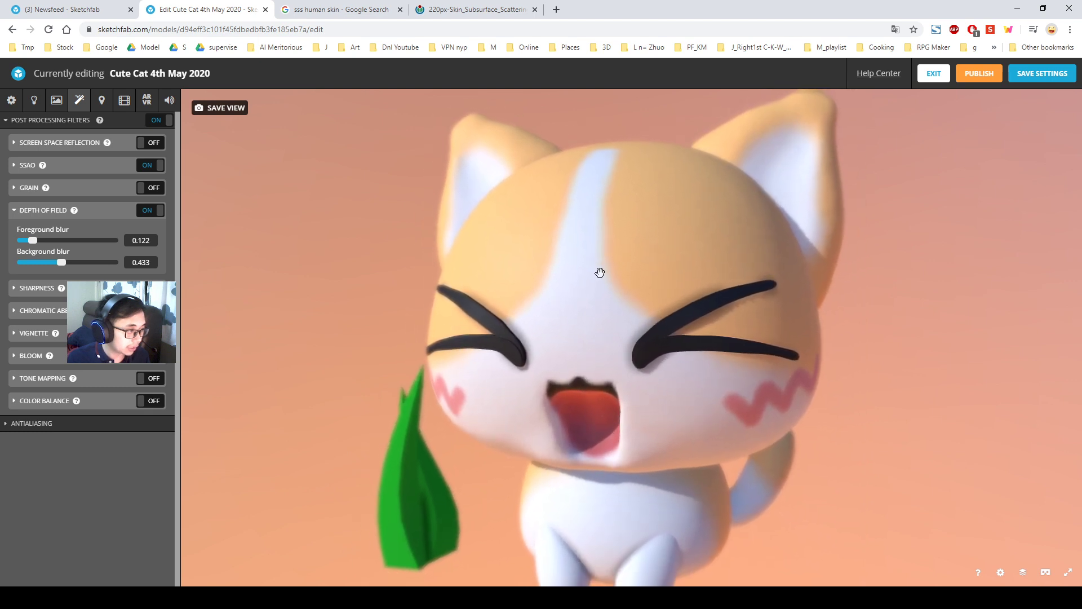
mouse_move(599, 273)
left_mouse_down()
mouse_move(672, 275)
mouse_move(586, 284)
mouse_move(584, 266)
mouse_move(587, 275)
left_mouse_up()
scroll(587, 273, "down", 1)
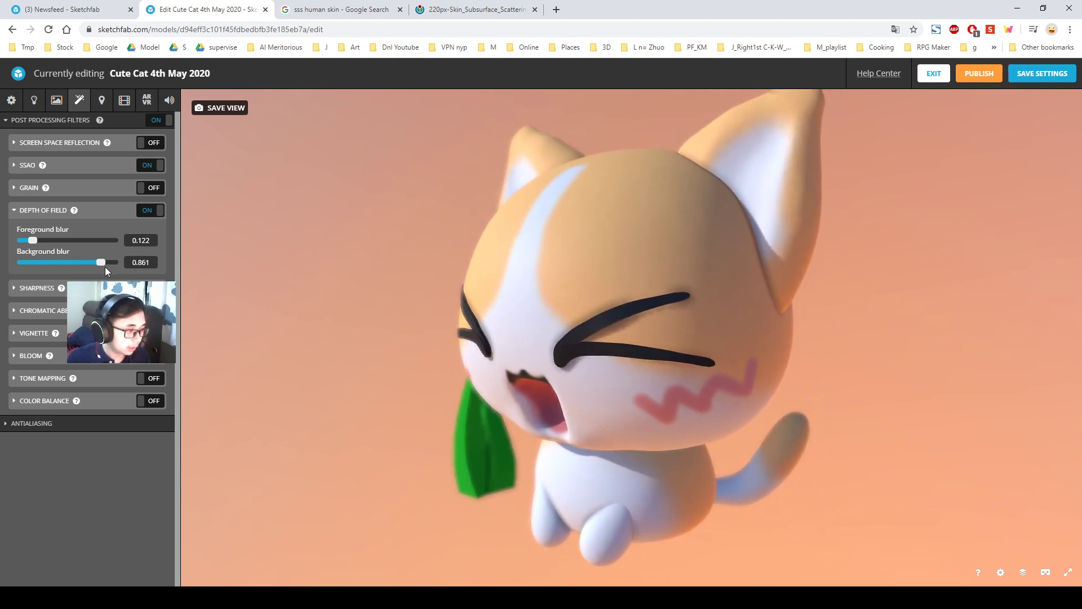
left_click(52, 262)
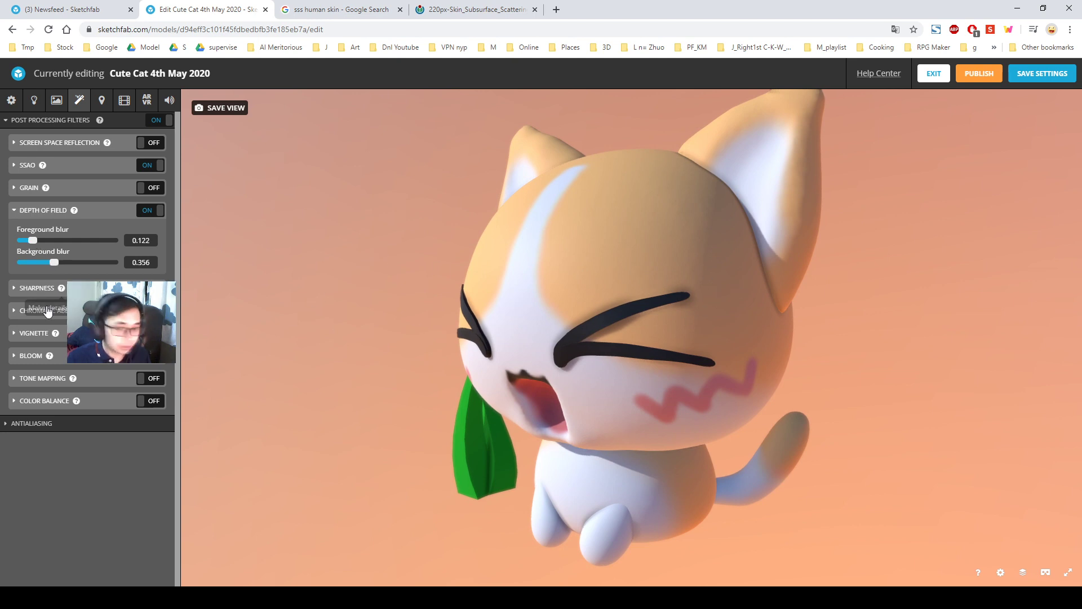
Try a vignette with amount about 0.41 and hardness 0.728, compare it on and off, and leave it disabled.
left_click(149, 332)
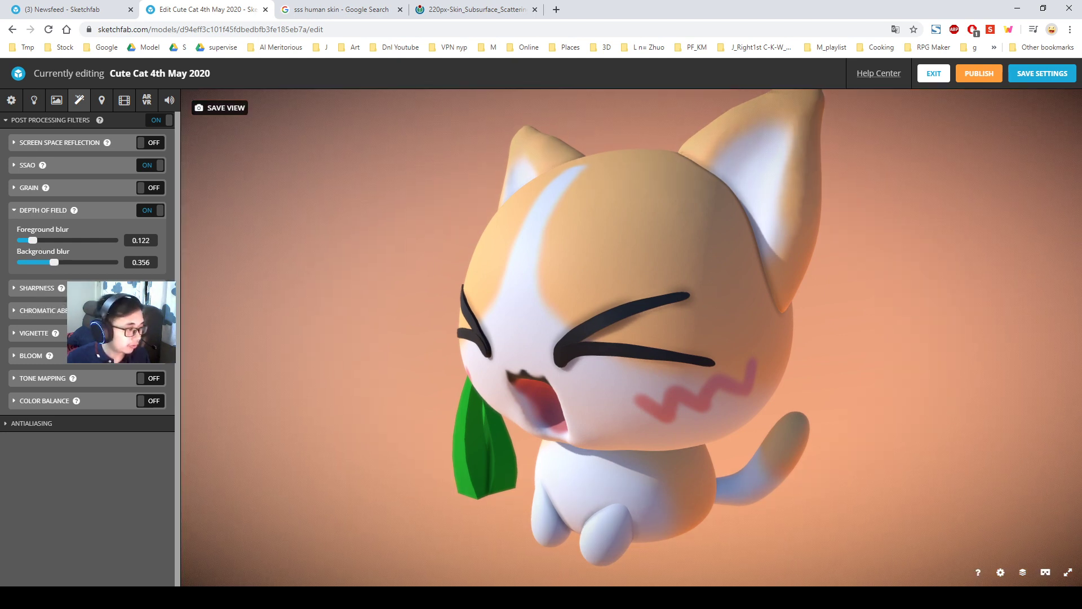
left_click(113, 333)
left_click_drag(555, 327, 584, 323)
left_click_drag(61, 363, 91, 384)
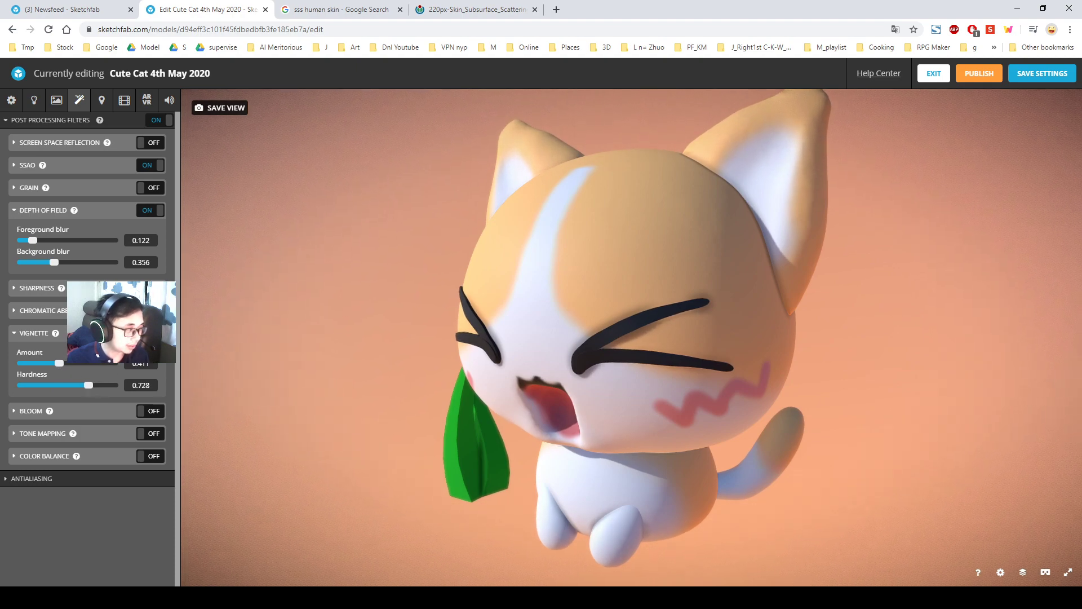
left_click(150, 333)
left_click(150, 332)
left_click(150, 332)
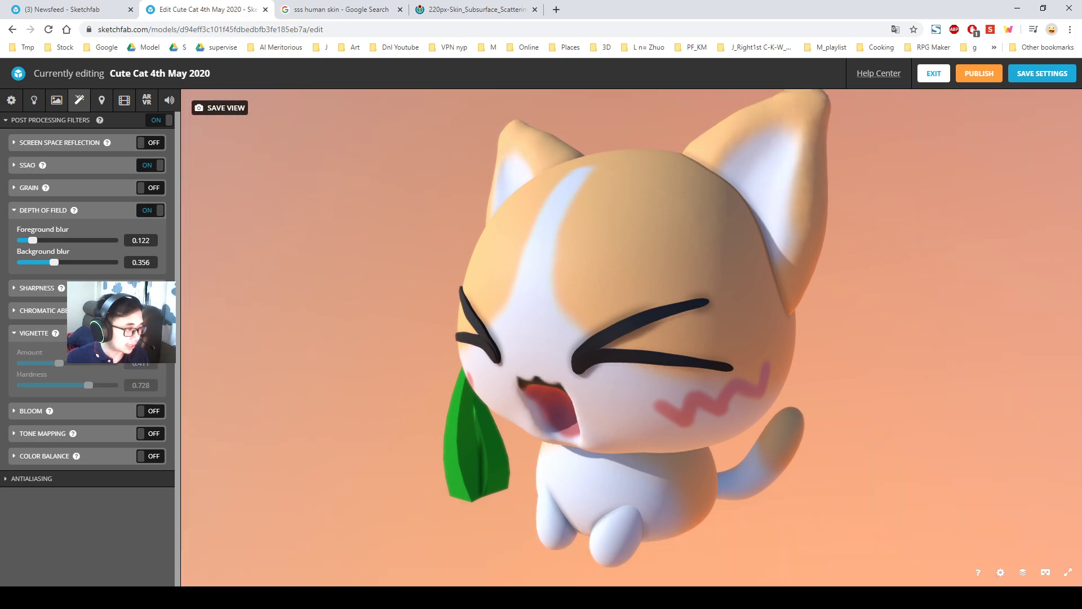
Enable bloom with threshold 0.325, intensity 0.267 and radius 0.789.
left_click(148, 414)
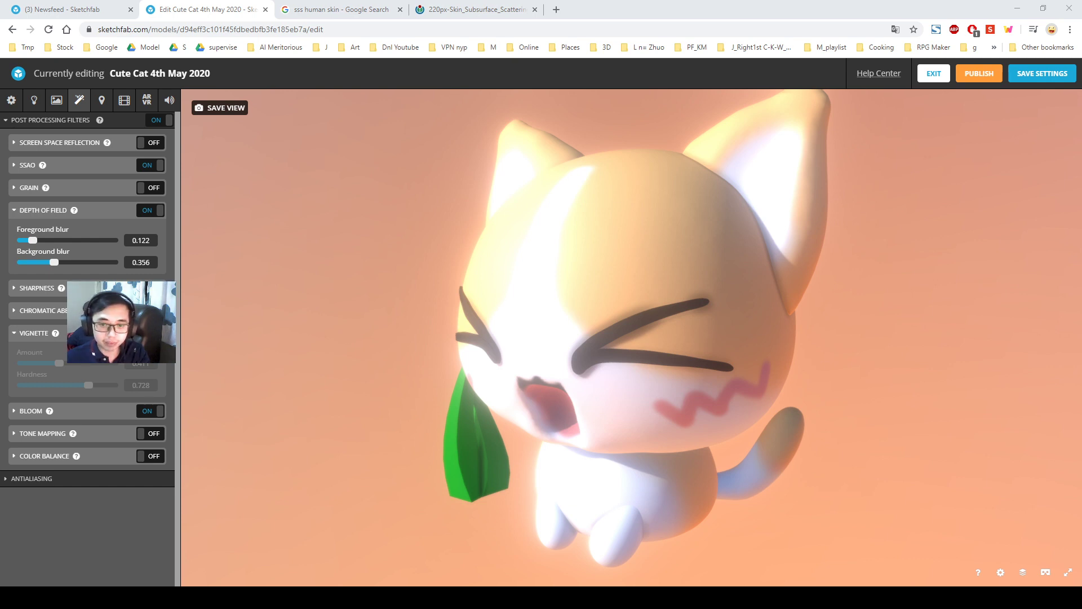
left_click(77, 416)
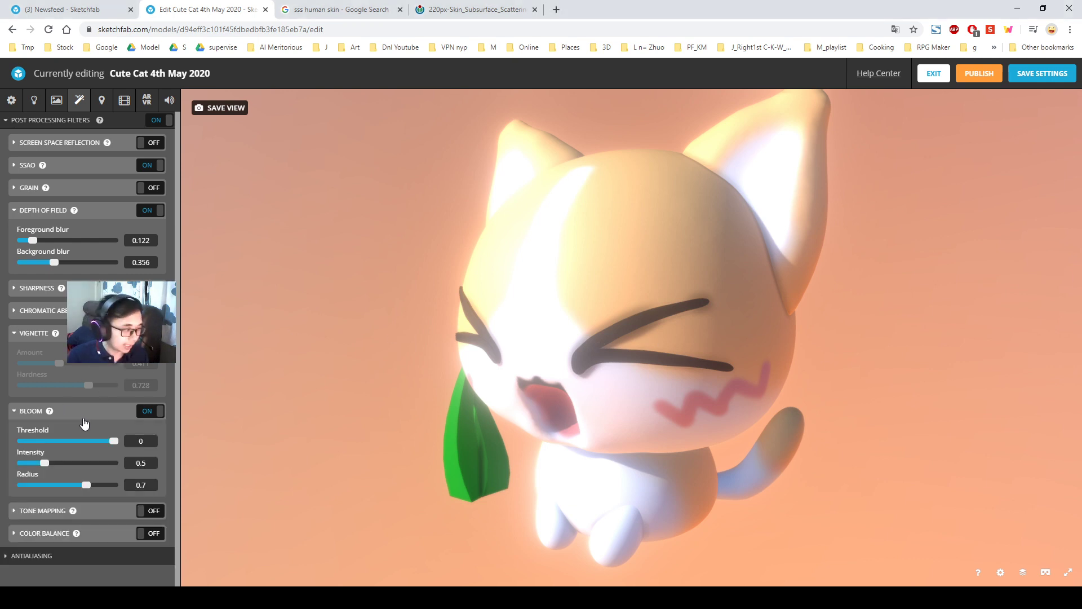
left_click_drag(108, 441, 33, 462)
left_click_drag(98, 488, 95, 486)
Switch bloom off and on repeatedly to compare the glow around the cat, ending with it enabled.
left_click(148, 410)
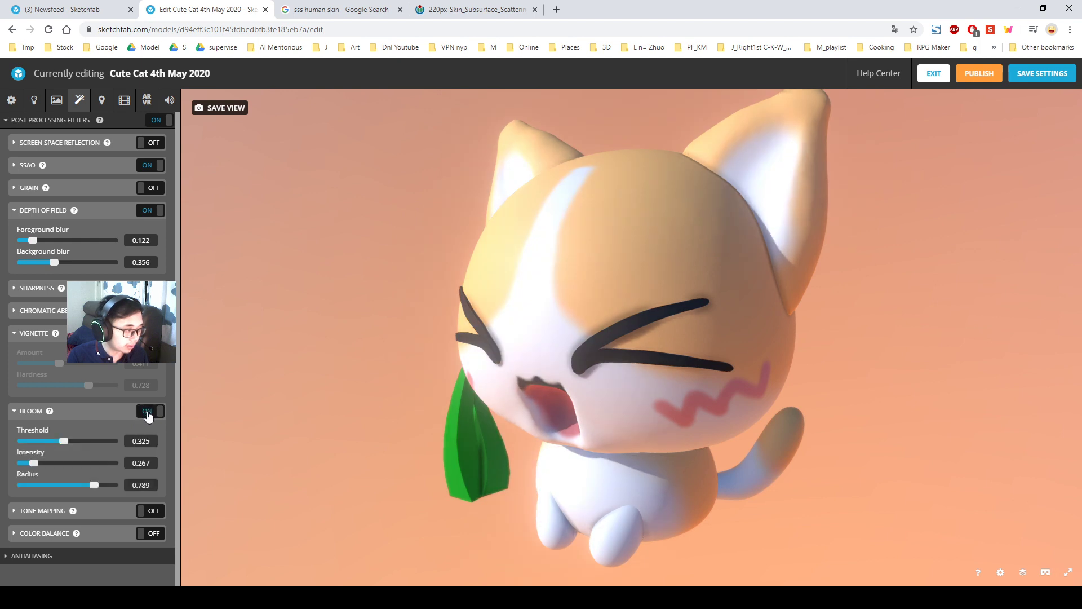
left_click(147, 412)
left_click(147, 412)
left_click(147, 412)
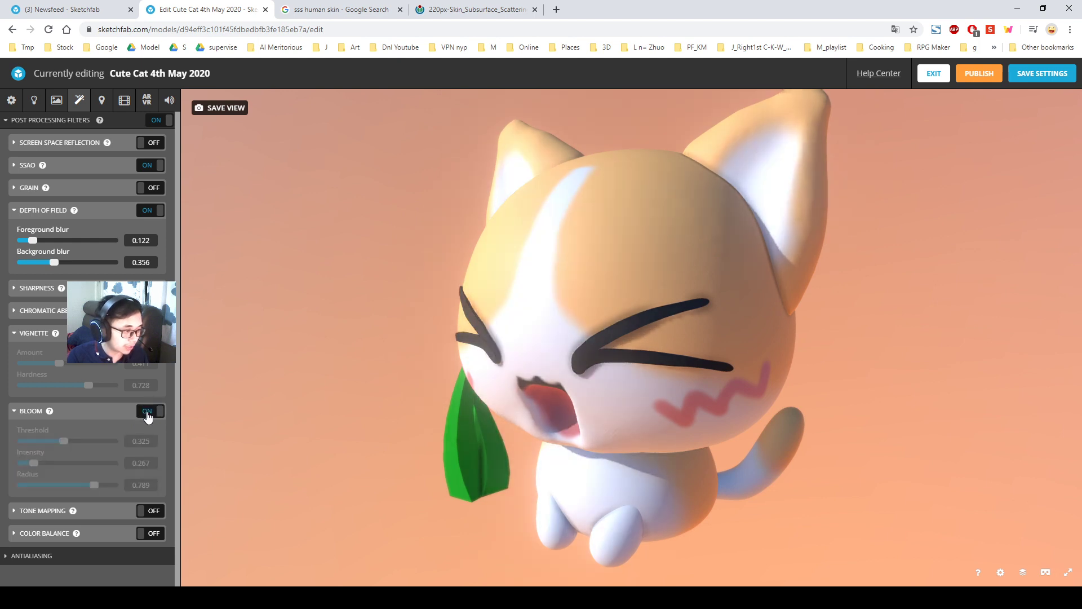
left_click(146, 412)
left_click(147, 413)
left_click(147, 412)
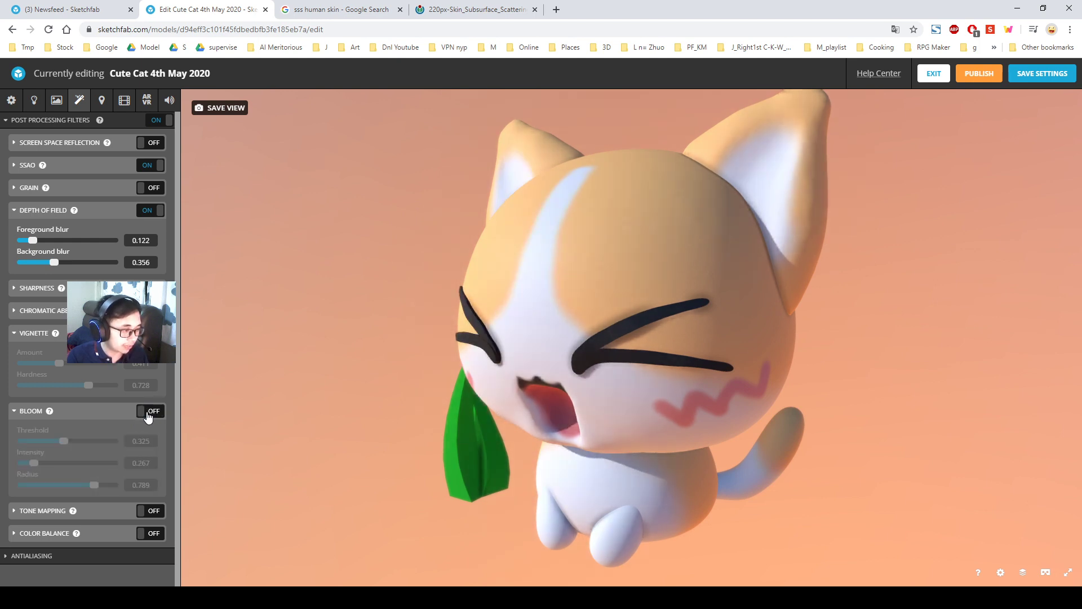
double_click(148, 413)
left_click(147, 414)
left_click(146, 414)
left_click(146, 415)
left_click(146, 415)
left_click(146, 415)
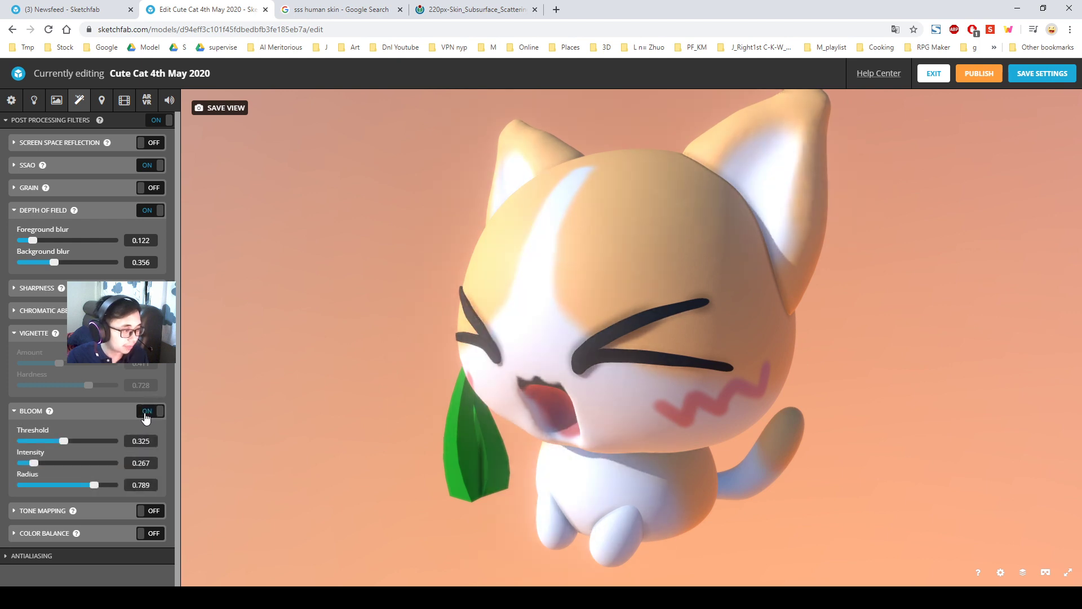
left_click(146, 416)
left_click(146, 415)
Set the bloom radius to 0.872 and the environment brightness to 1.1925, returning to the post-processing filters.
left_click_drag(94, 485, 102, 485)
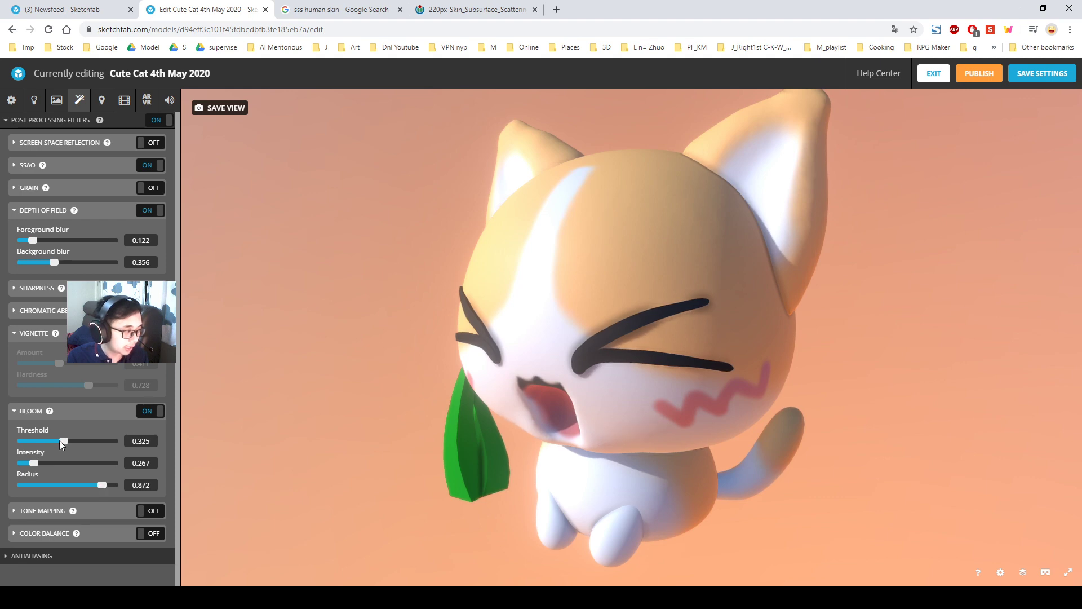
left_click(35, 101)
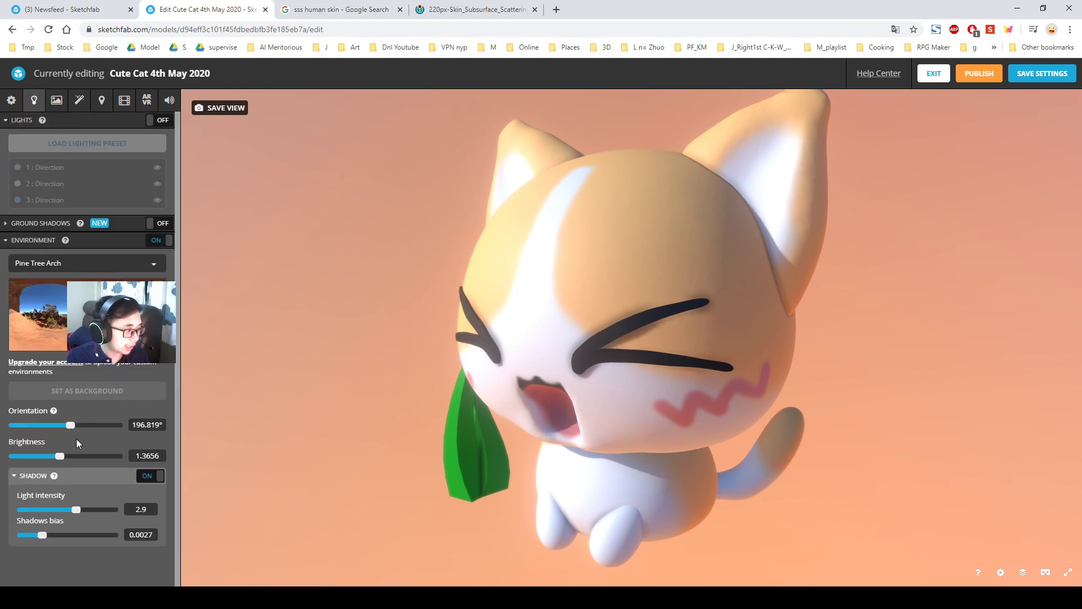
left_click_drag(59, 457, 58, 457)
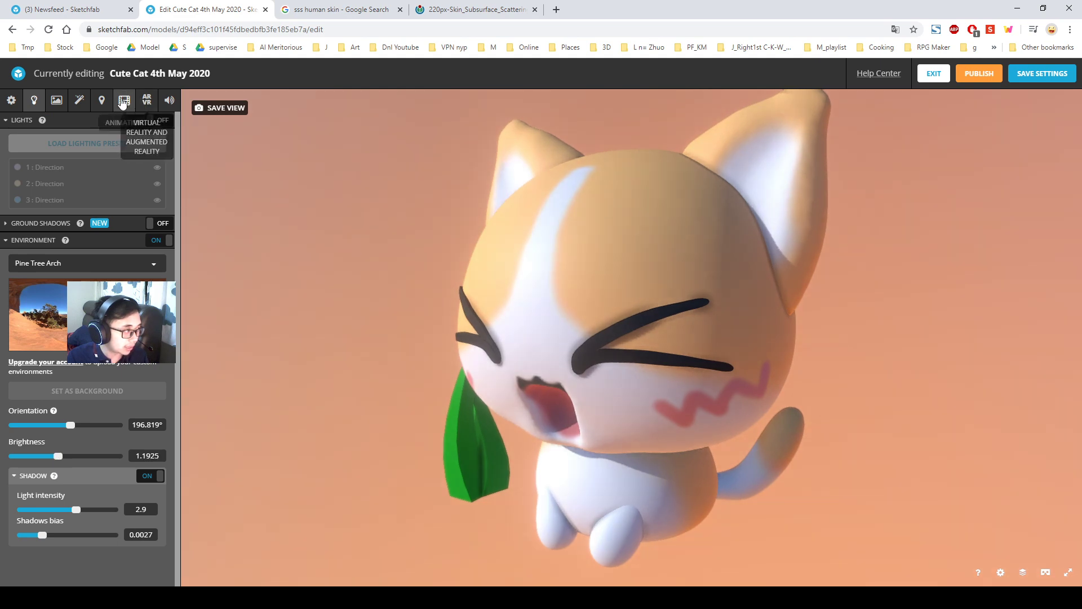
left_click(79, 101)
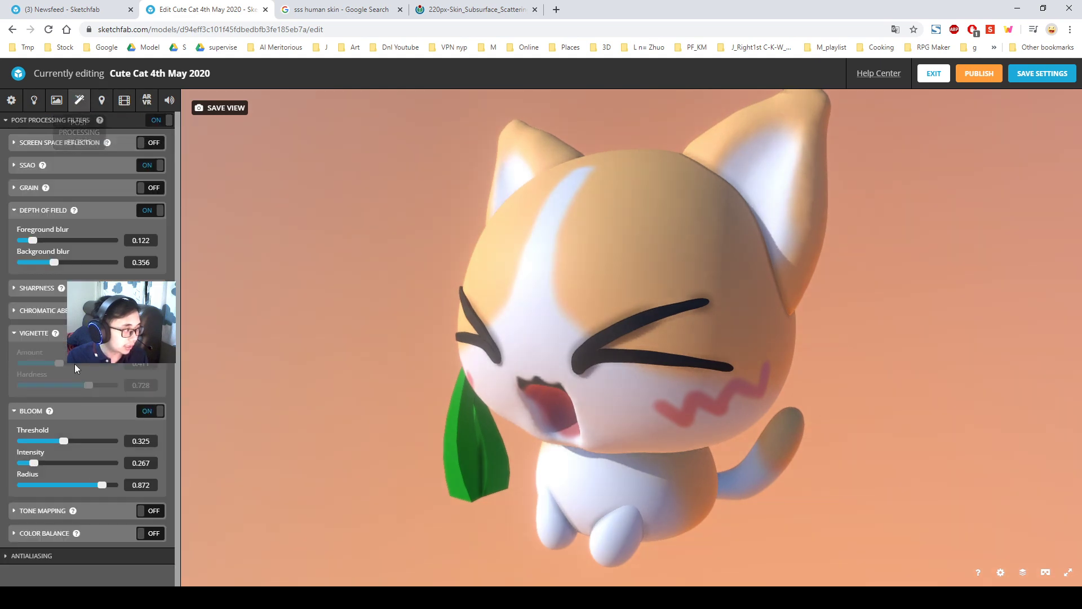
Try bloom with threshold 0.266 and radius 0.85, comparing the cat with and without the glow.
left_click(73, 441)
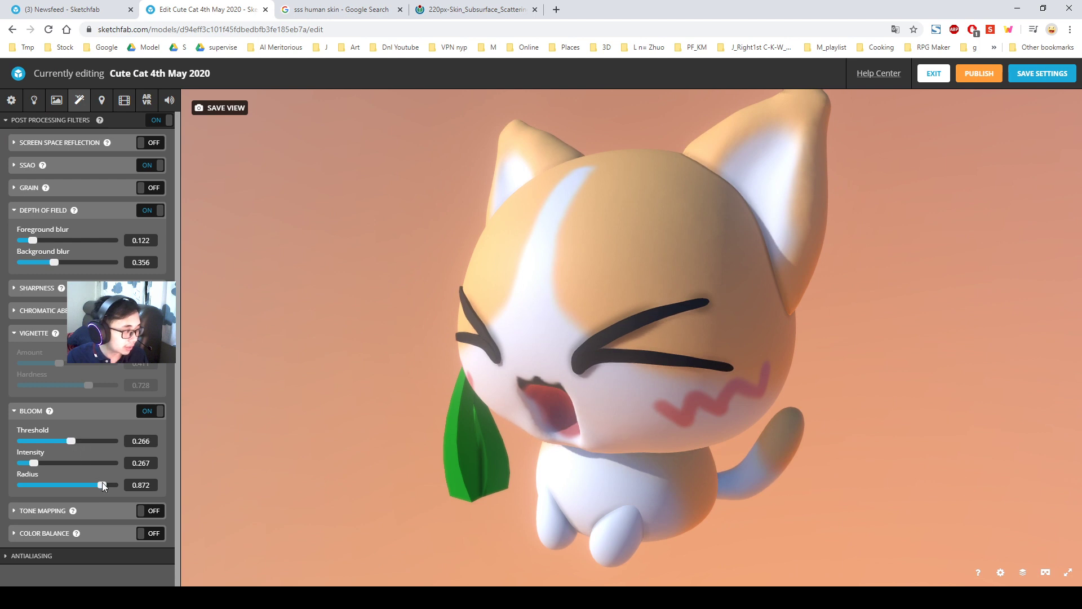
left_click_drag(105, 489, 104, 488)
left_click(147, 412)
left_click(147, 413)
left_click(147, 415)
left_click(146, 417)
left_click(145, 419)
left_click(145, 418)
left_click(145, 418)
left_click(145, 419)
left_click_drag(110, 485, 107, 484)
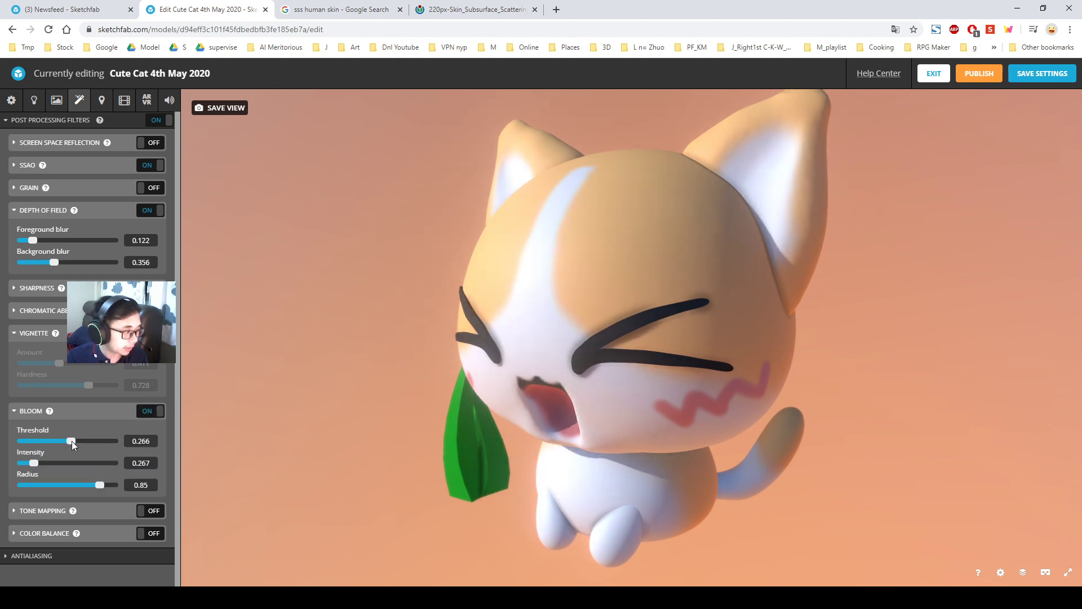
Set bloom to threshold 0.277, intensity 0.467 and radius 0.772, and compare the result with bloom off.
left_click_drag(73, 441, 77, 441)
left_click_drag(100, 483, 93, 511)
left_click_drag(41, 459, 41, 464)
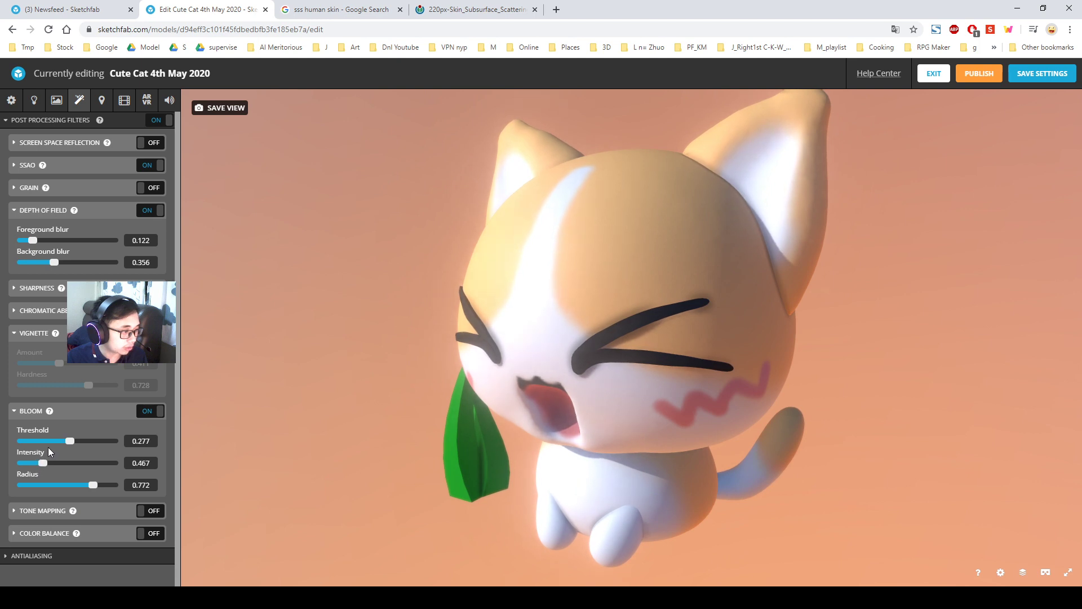
left_click(141, 414)
left_click(141, 415)
left_click(140, 416)
left_click(140, 415)
Set the bloom intensity to 0.344 and threshold to 0.289, and compare the more frontal view with bloom off.
left_click_drag(423, 343, 432, 341)
left_click_drag(48, 460, 69, 439)
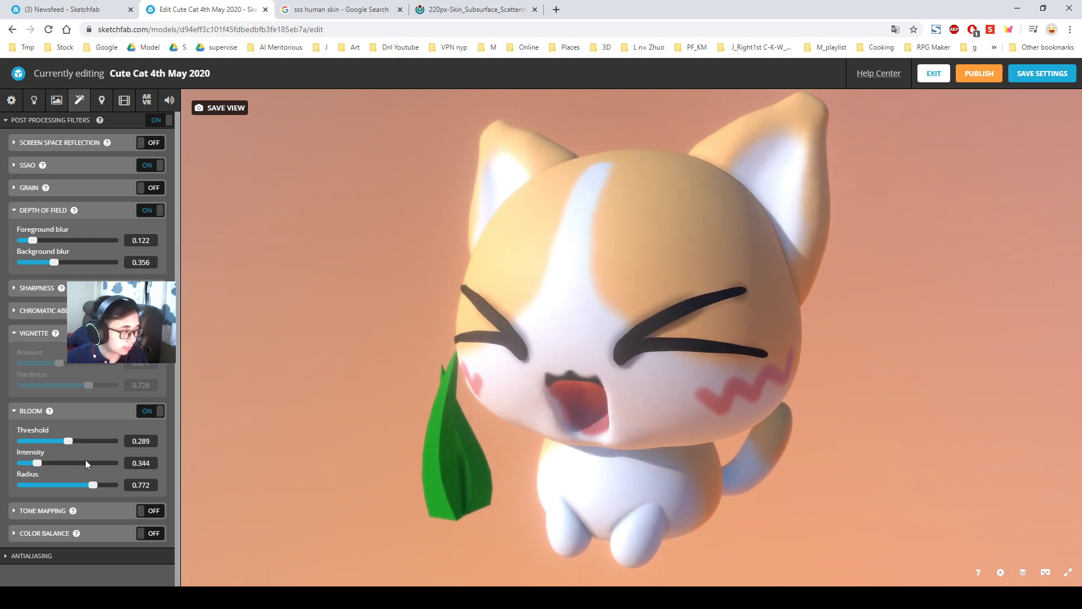
left_click(146, 413)
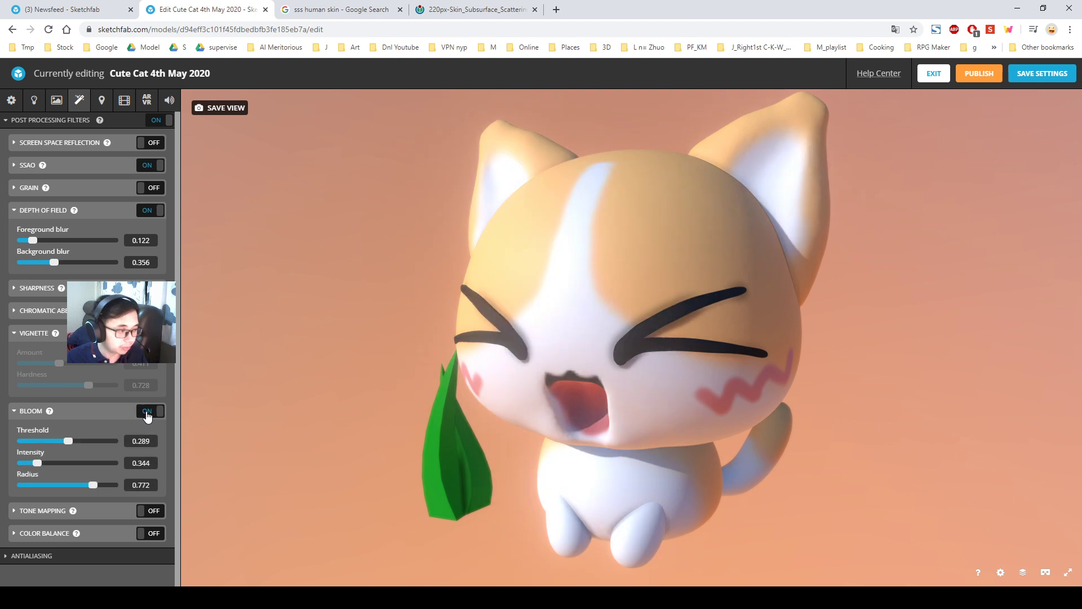
left_click(142, 417)
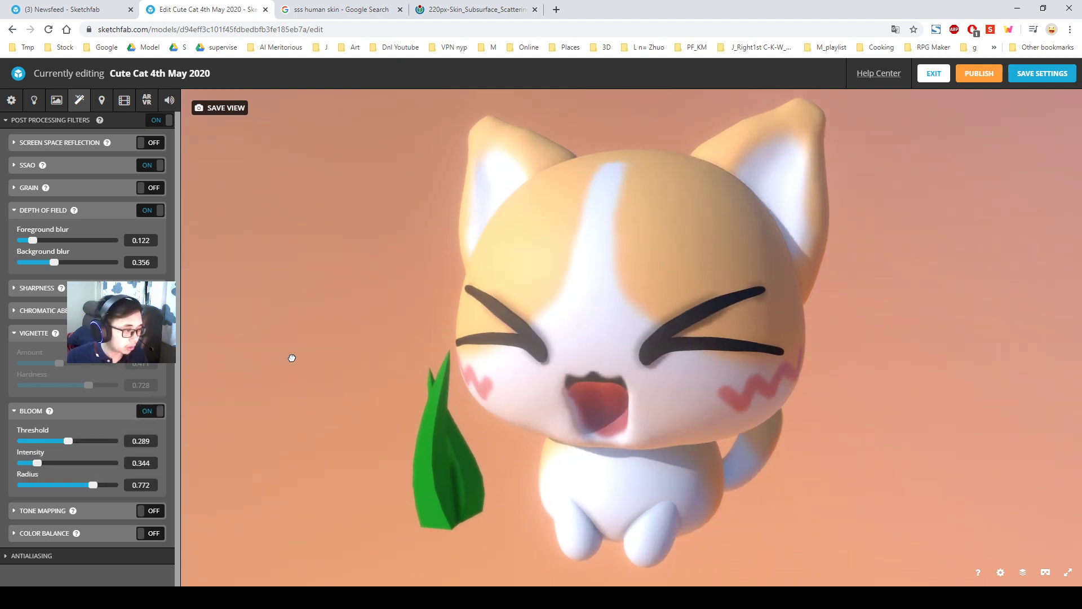
Turn the cat slightly to a new angle and compare it with bloom on and off, leaving bloom enabled.
left_click_drag(290, 358, 292, 355)
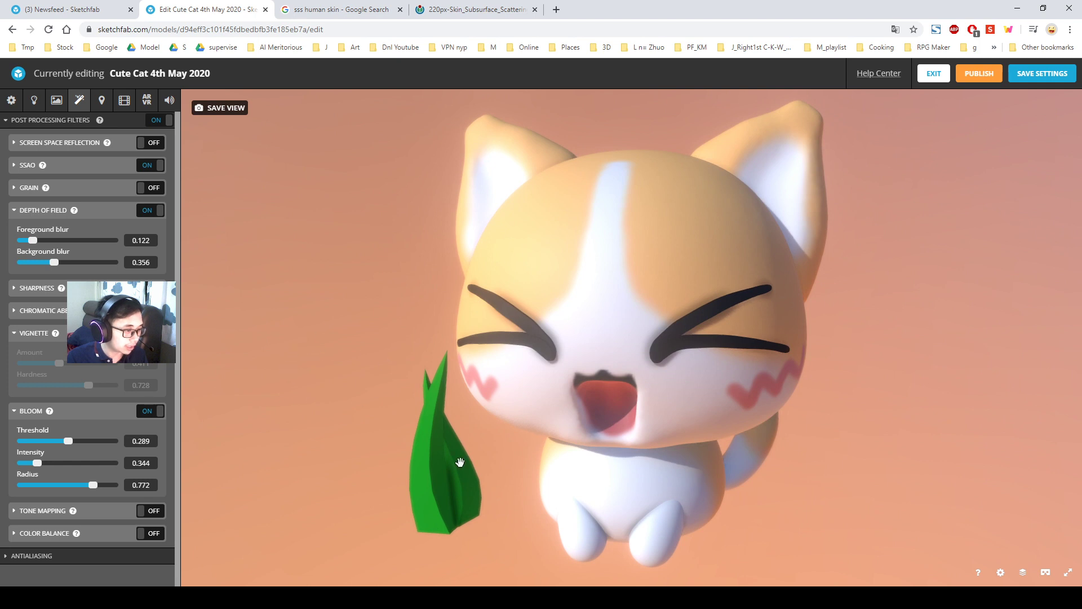
left_click(150, 412)
left_click(149, 409)
left_click(148, 410)
left_click(147, 410)
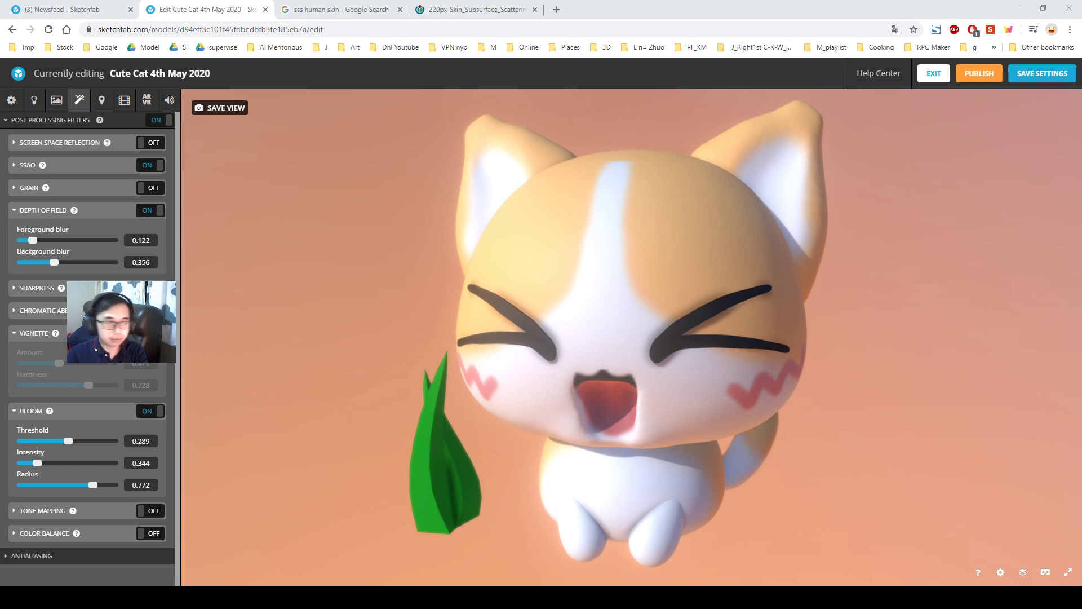
Save the current view and the 3D settings, and publish the cat model.
left_click(226, 107)
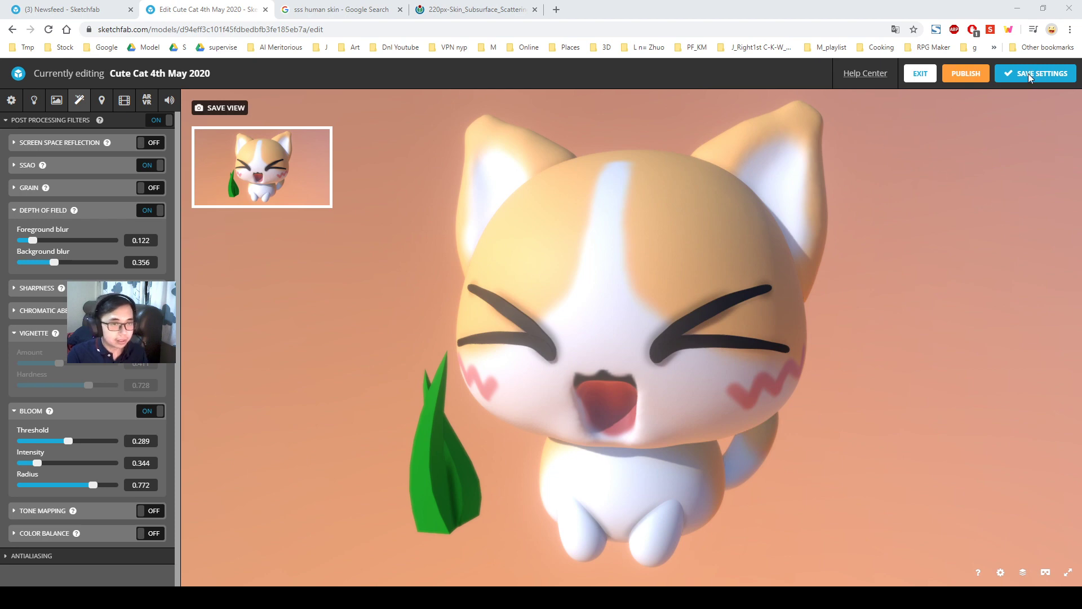
left_click(987, 75)
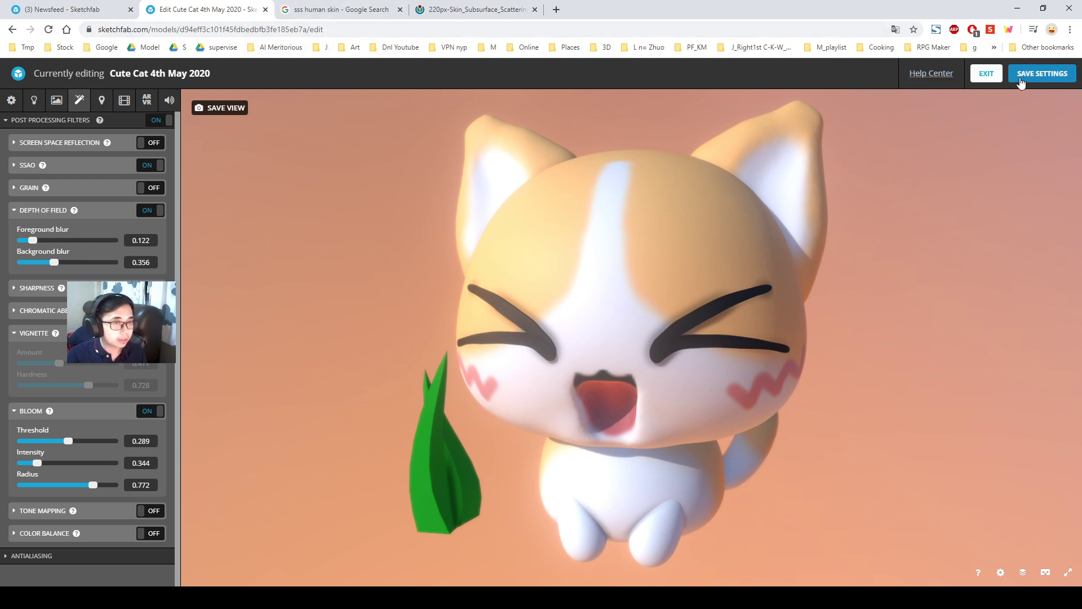
left_click(1024, 78)
Exit the 3D settings editor and inspect the published cat from another angle on its model page.
left_click(974, 76)
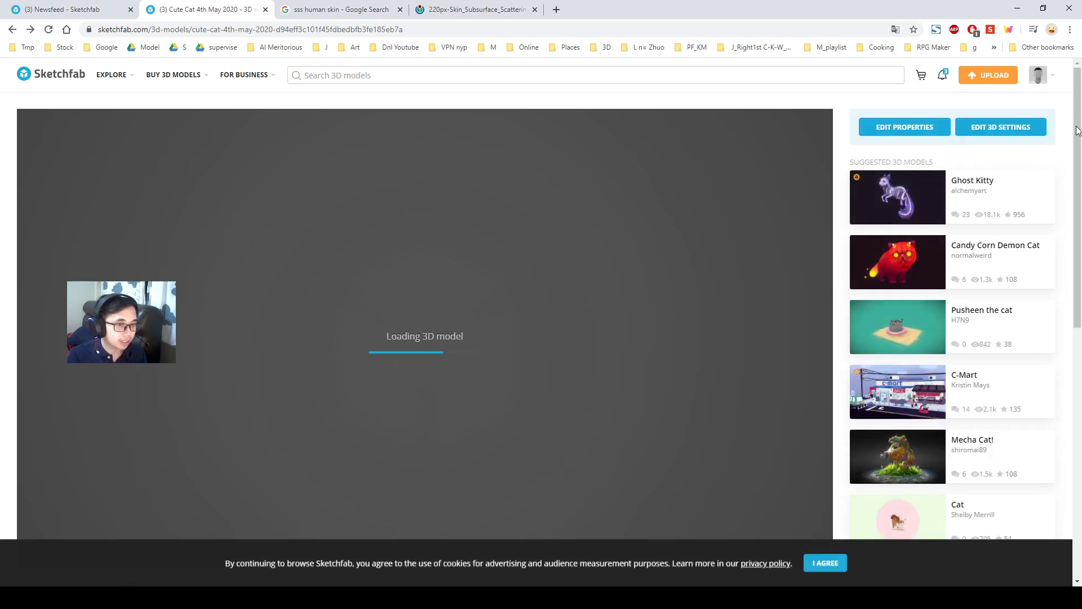
scroll(1078, 131, "down", 1)
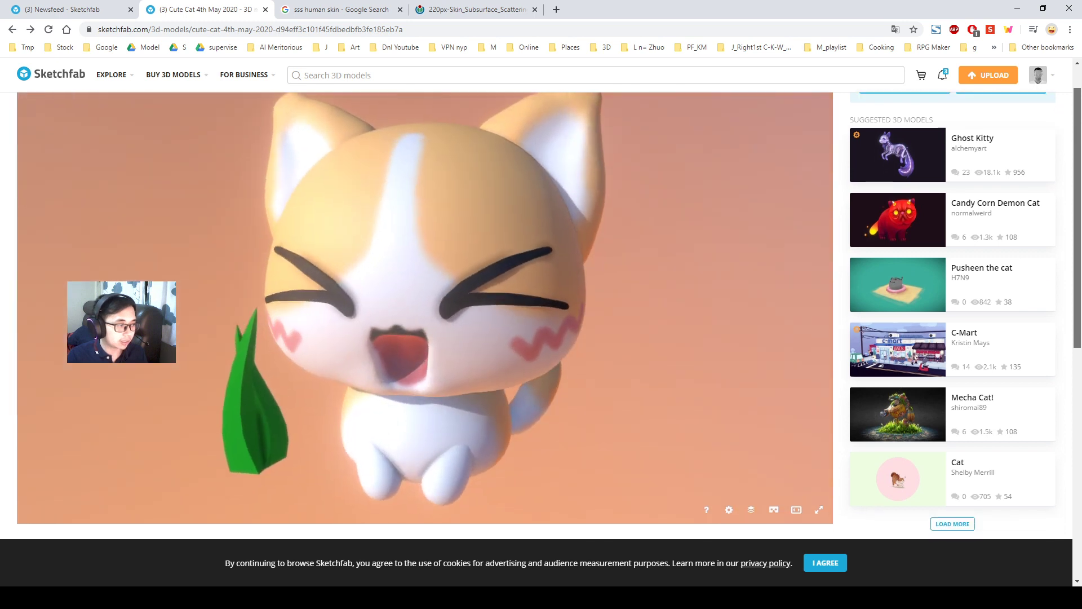
left_click_drag(1077, 131, 1077, 127)
mouse_move(541, 293)
left_mouse_down()
mouse_move(639, 303)
mouse_move(577, 322)
mouse_move(399, 295)
mouse_move(360, 256)
mouse_move(321, 306)
mouse_move(406, 312)
mouse_move(502, 295)
mouse_move(488, 300)
mouse_move(541, 249)
mouse_move(532, 270)
mouse_move(552, 252)
left_mouse_up()
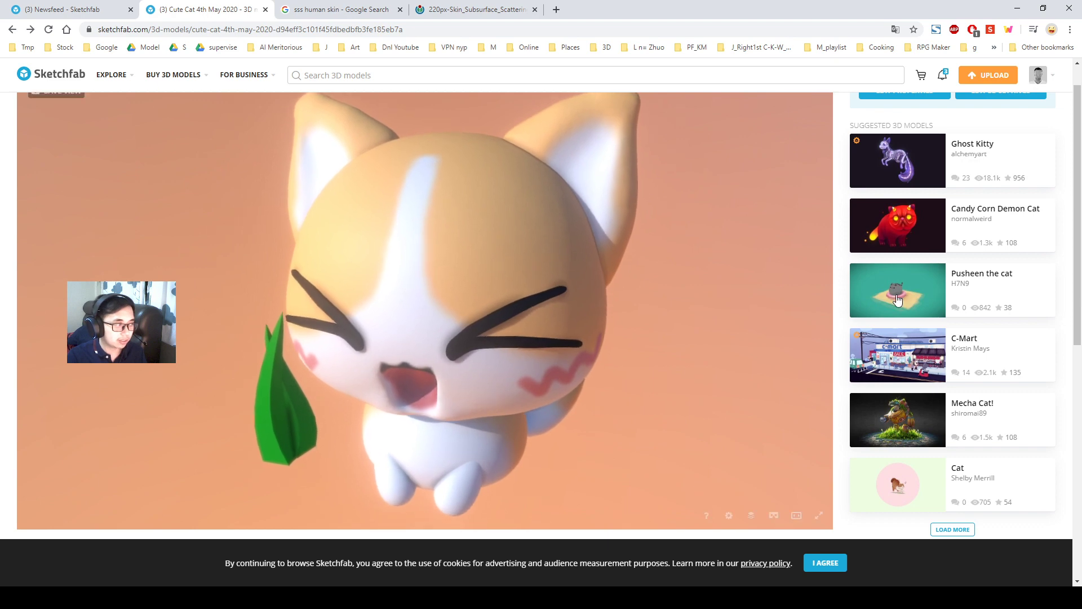